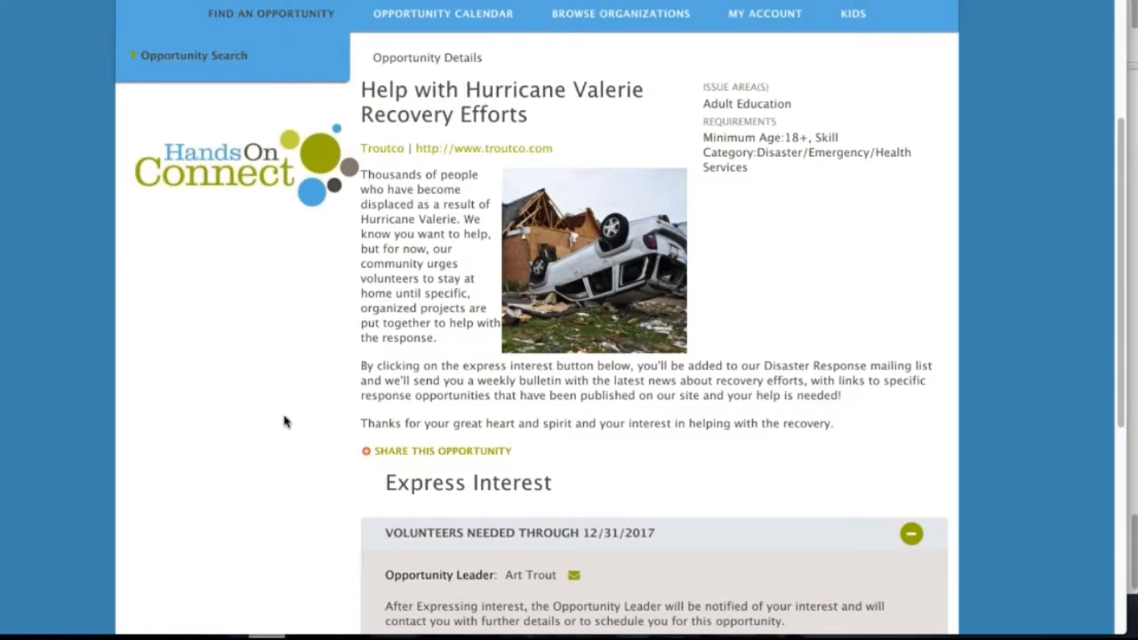
Express interest in the Help with Hurricane Valerie Recovery Efforts opportunity and close the confirmation page.
scroll(284, 421, down, 2)
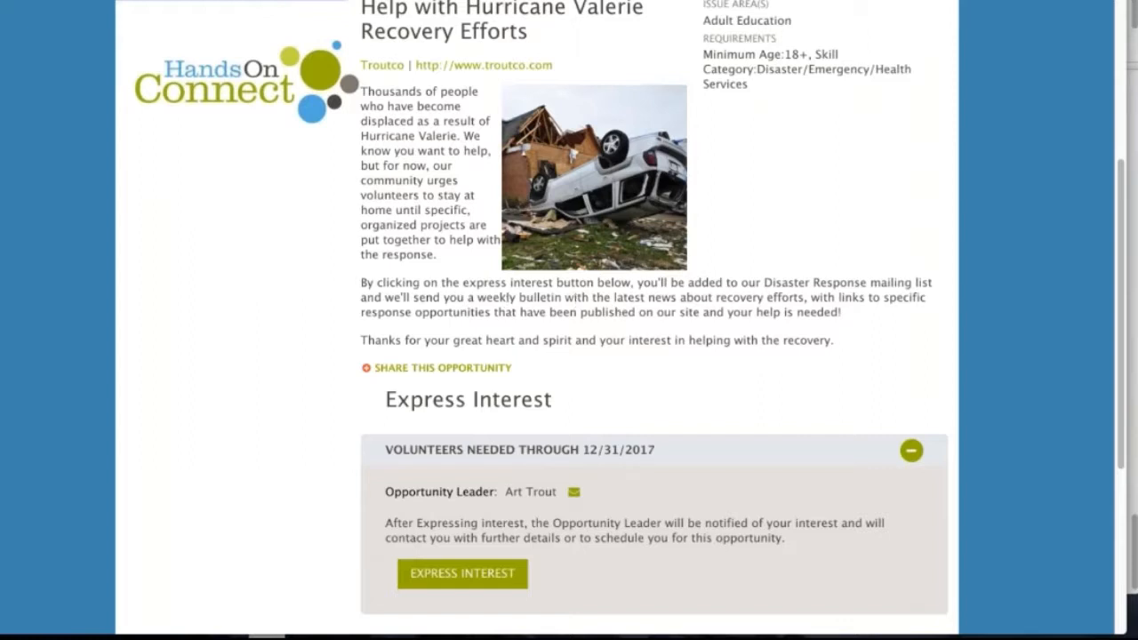
scroll(563, 479, down, 2)
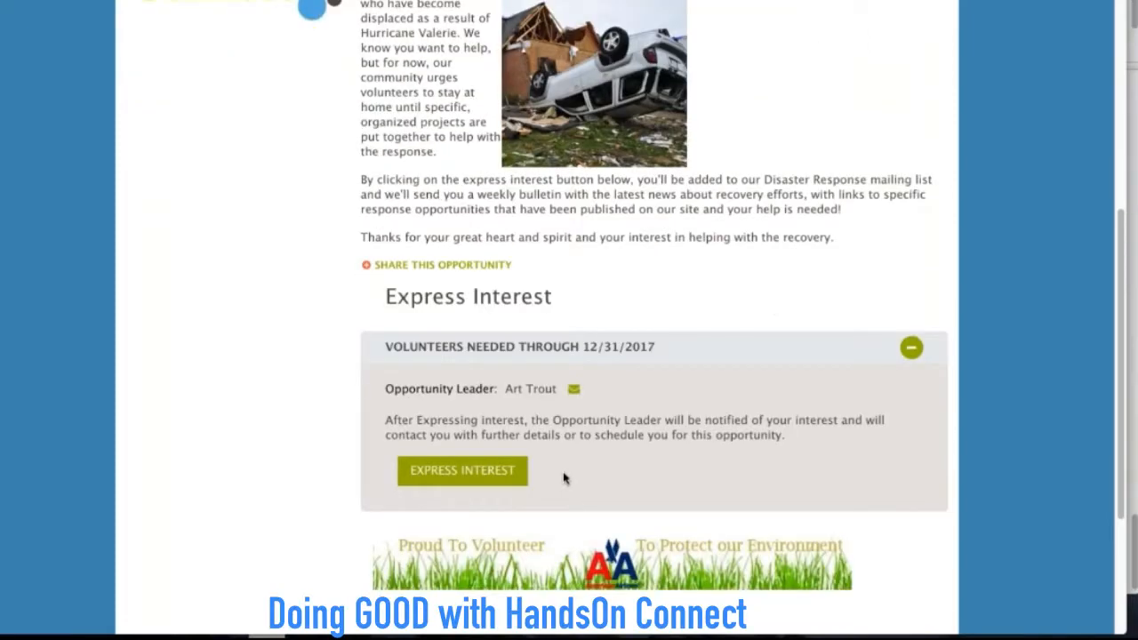
click(471, 478)
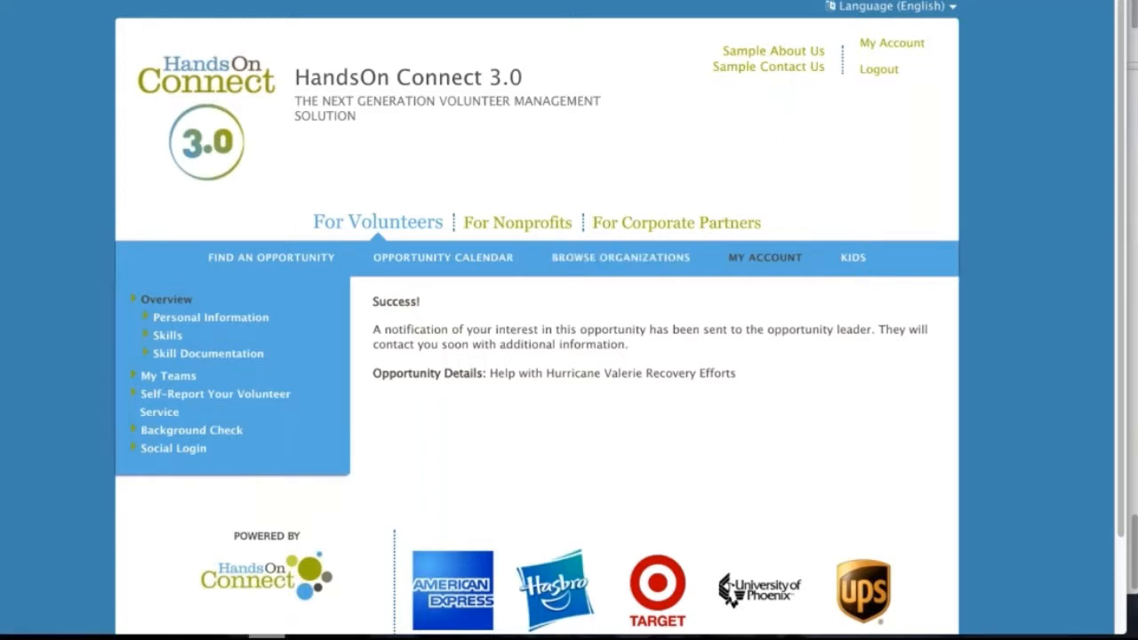
key(super+w)
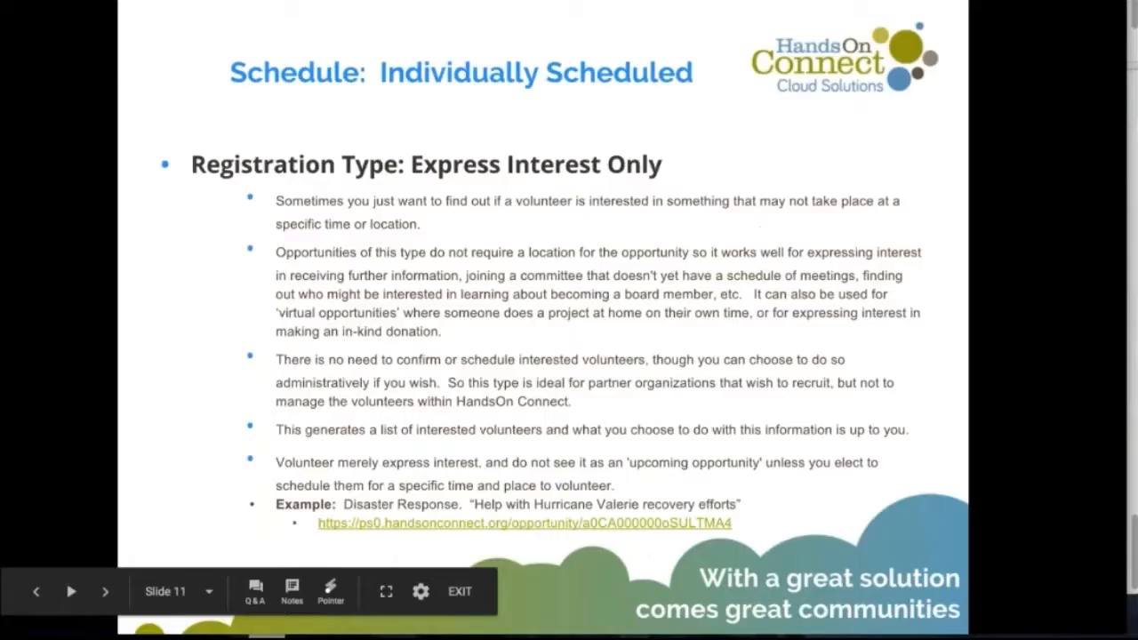
Advance the presentation to the Opportunity Coordinator demo slide, and switch to the English as a Second Language opportunity in the sharing portal.
key(Right)
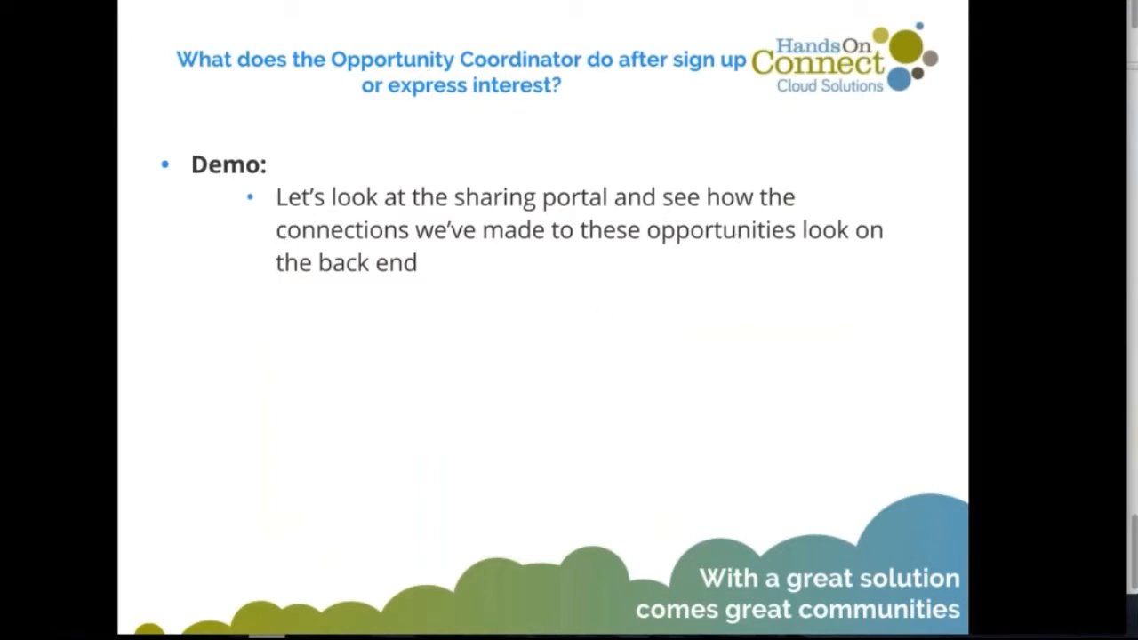
key(ctrl+Tab)
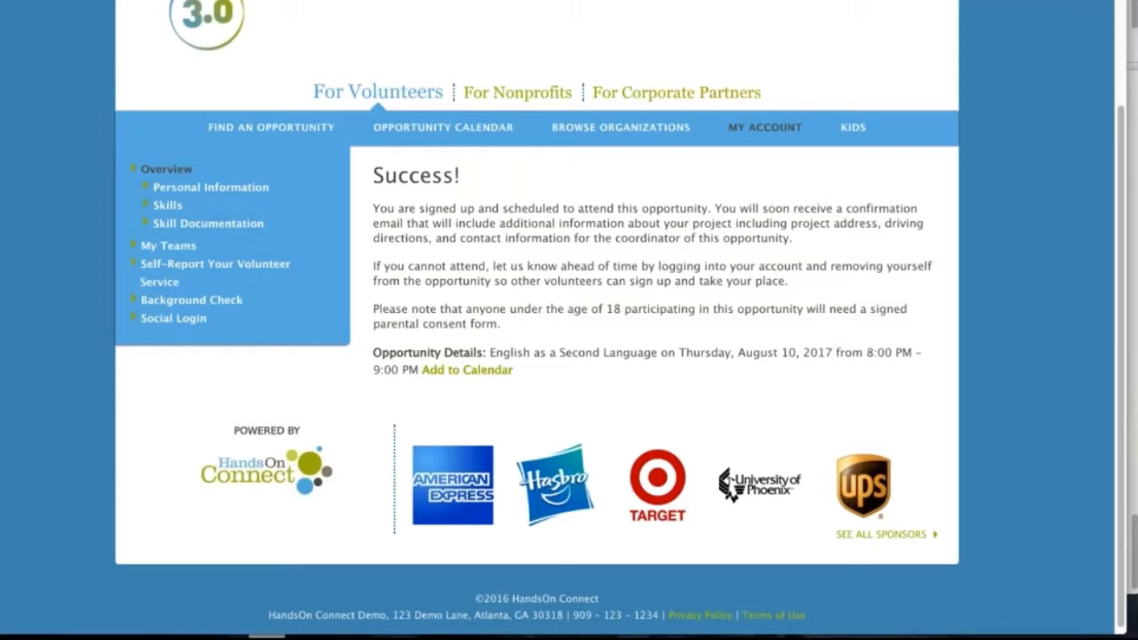
key(super+Tab)
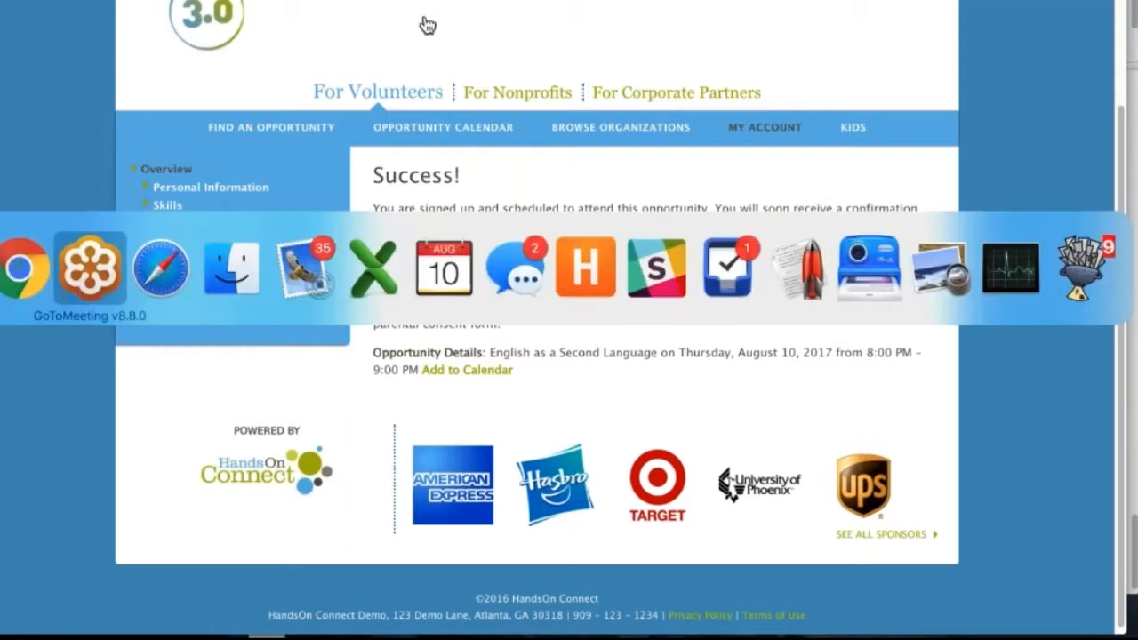
key(super+Tab)
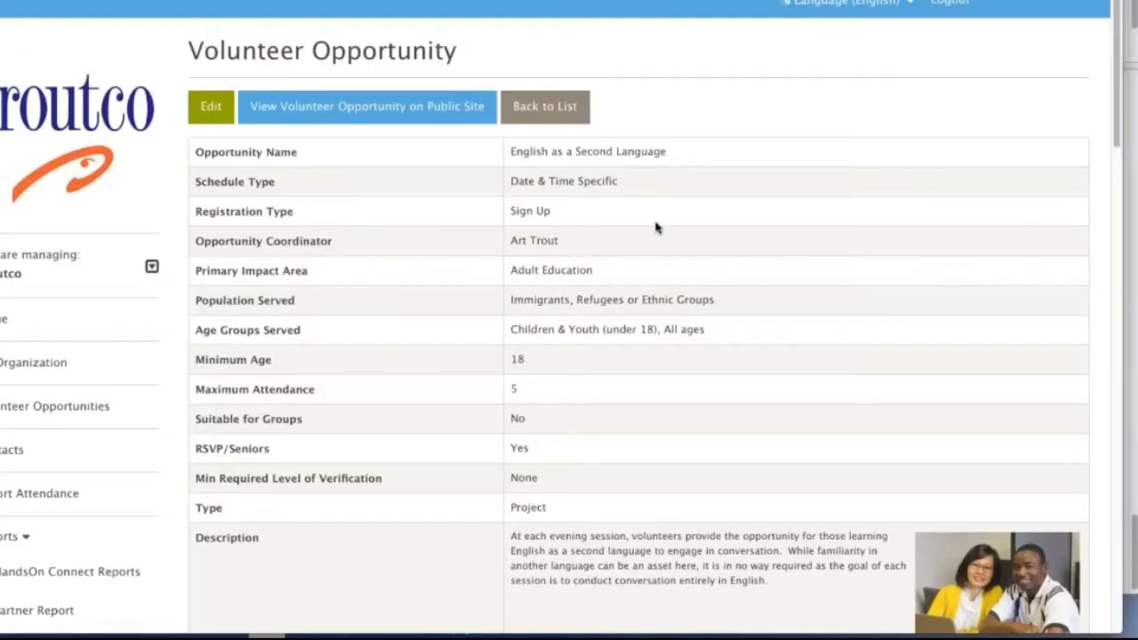
Examine the connections and occurrences of the English as a Second Language opportunity.
scroll(656, 227, down, 10)
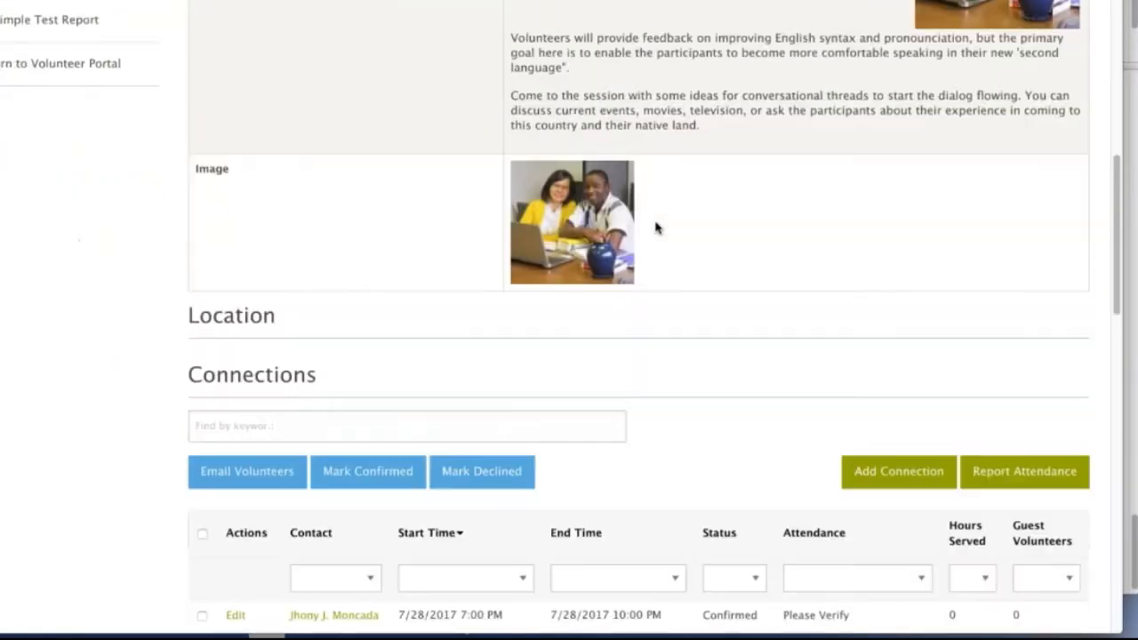
scroll(656, 228, down, 2)
scroll(656, 227, up, 1)
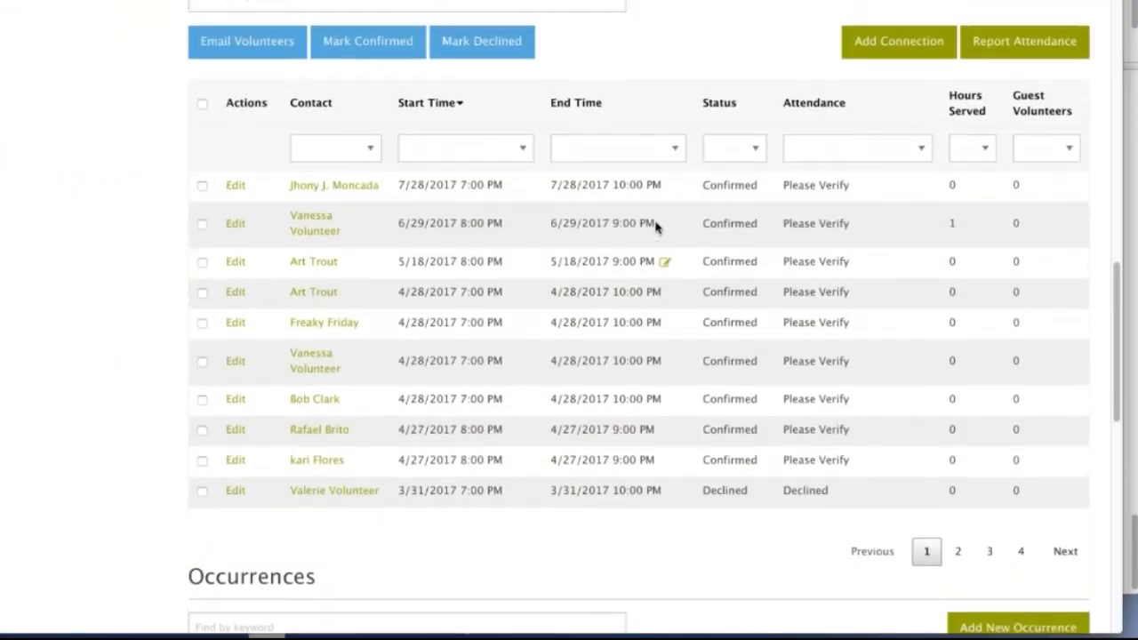
scroll(656, 228, down, 3)
scroll(656, 228, down, 5)
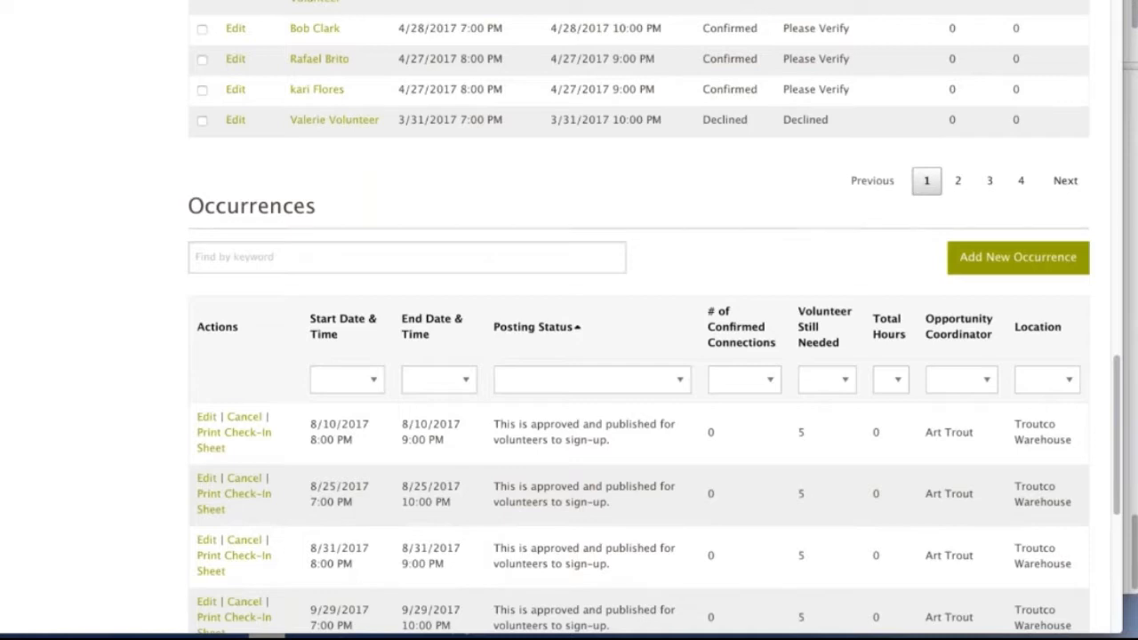
scroll(650, 163, up, 4)
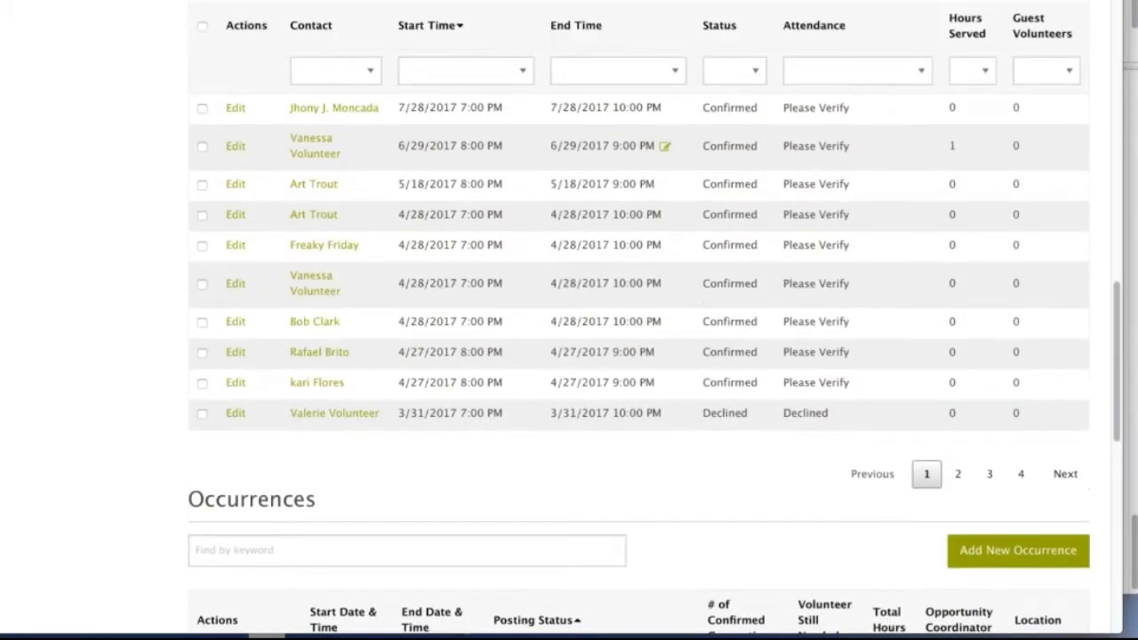
scroll(638, 317, up, 1)
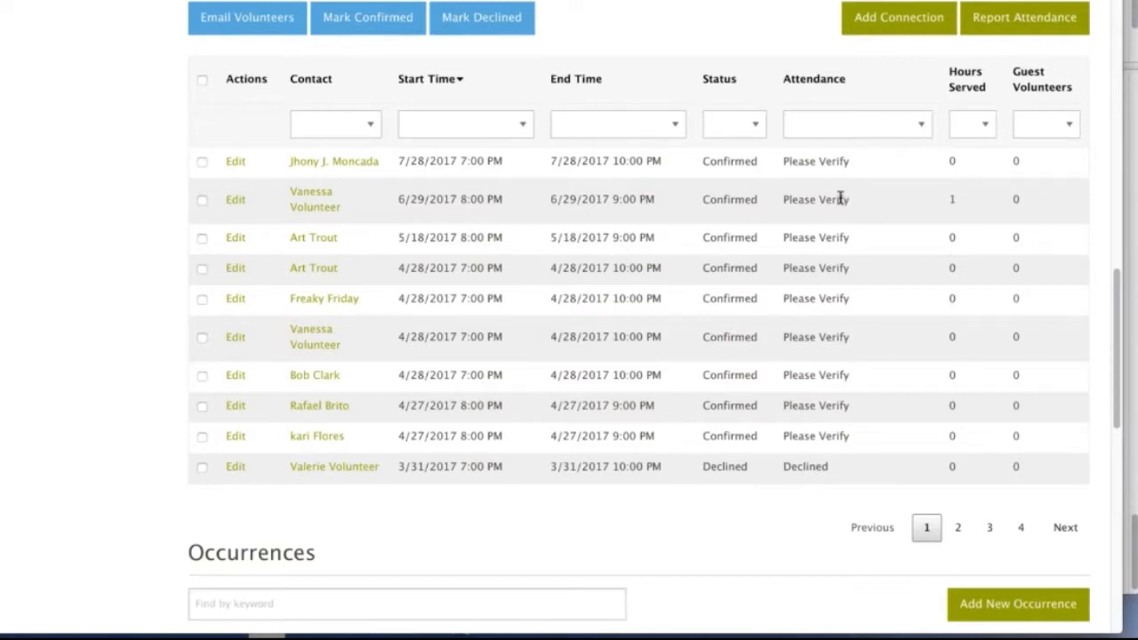
scroll(840, 197, up, 15)
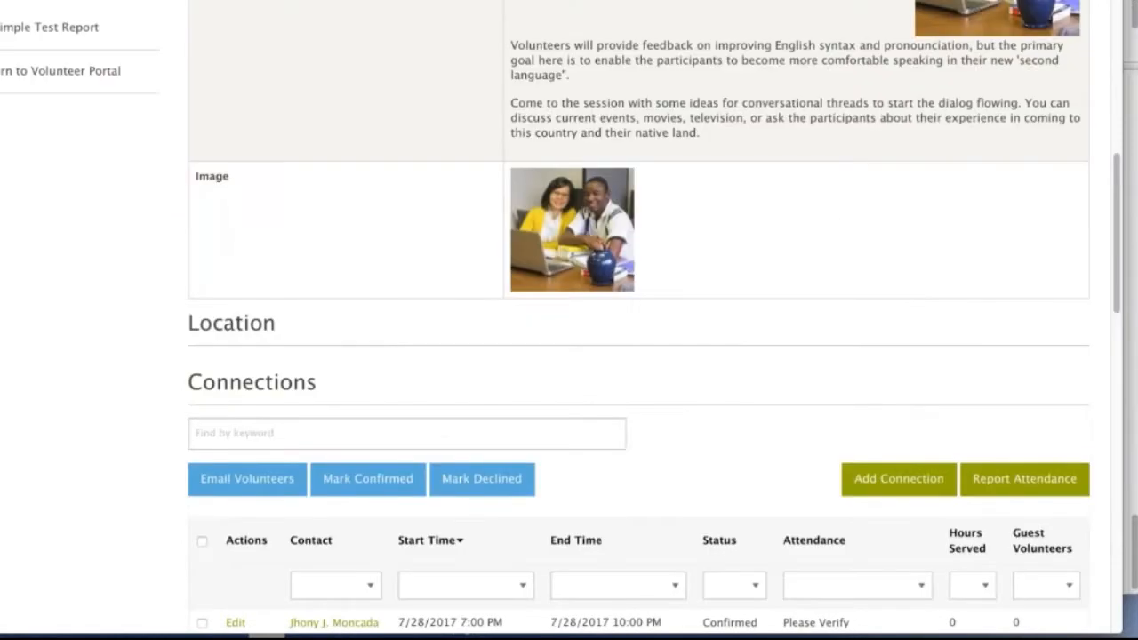
scroll(638, 320, up, 2)
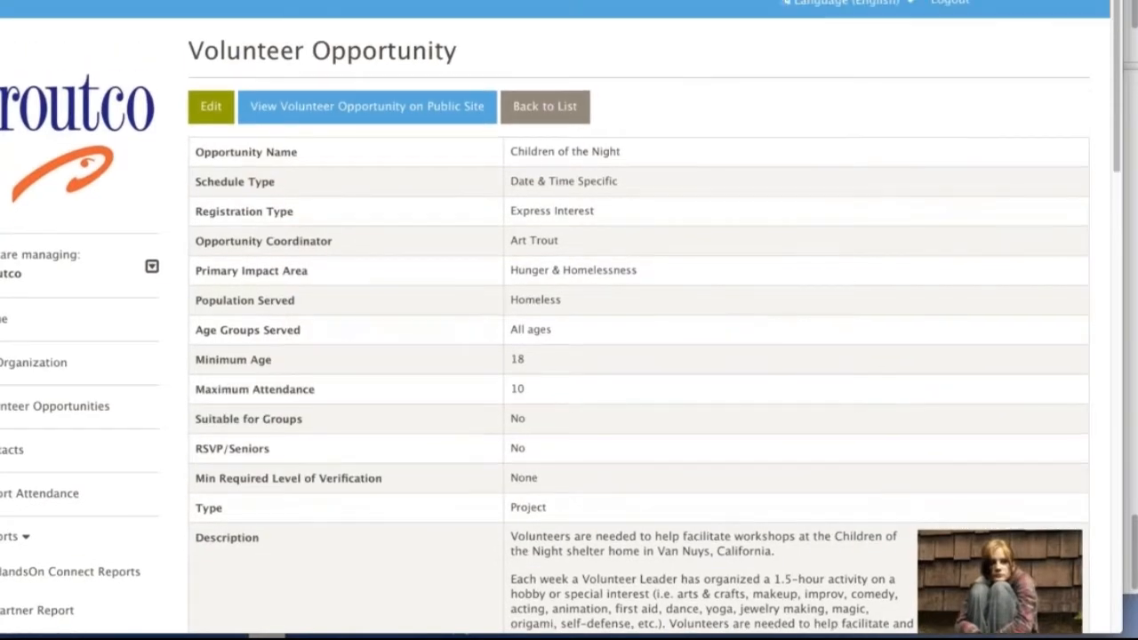
Review the details, connections and occurrences of the Children of the Night opportunity.
scroll(520, 282, down, 10)
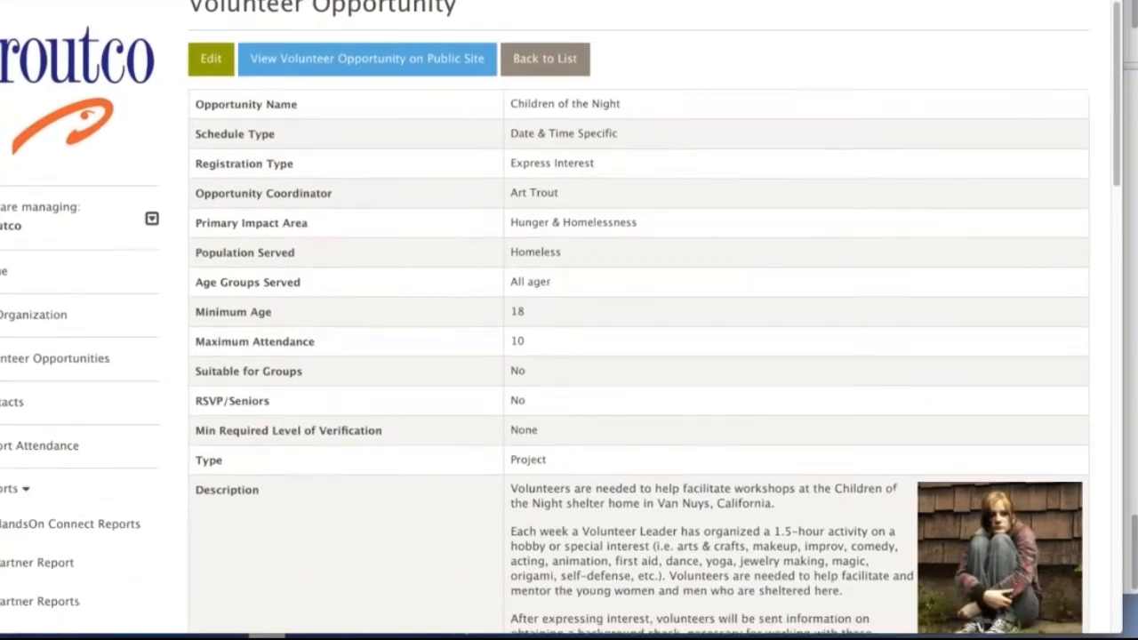
scroll(520, 282, down, 4)
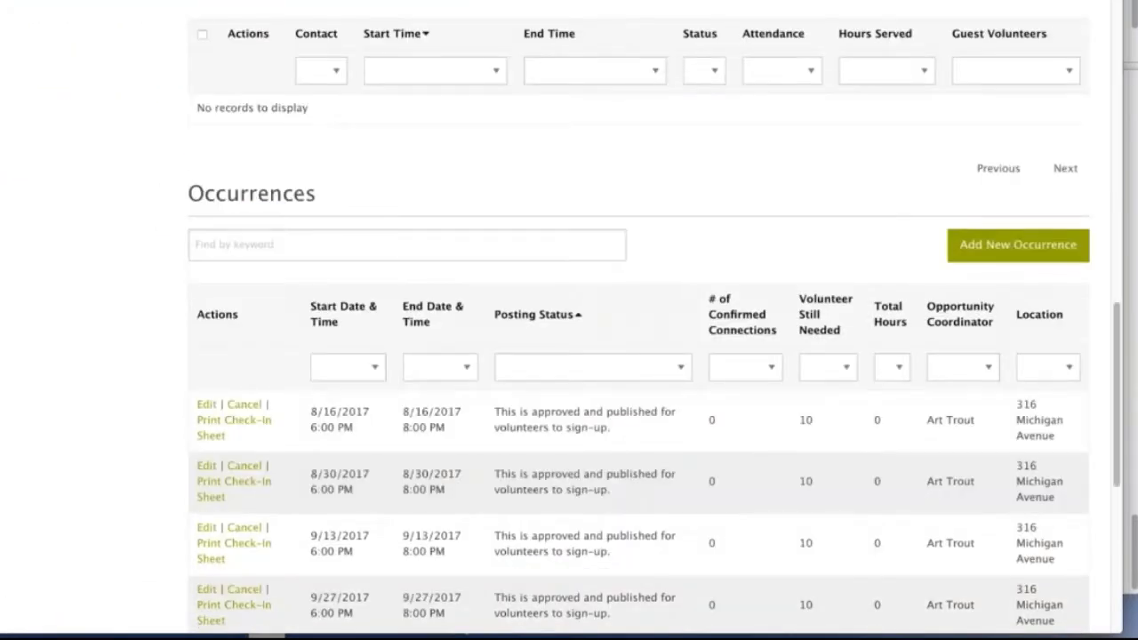
scroll(514, 281, down, 1)
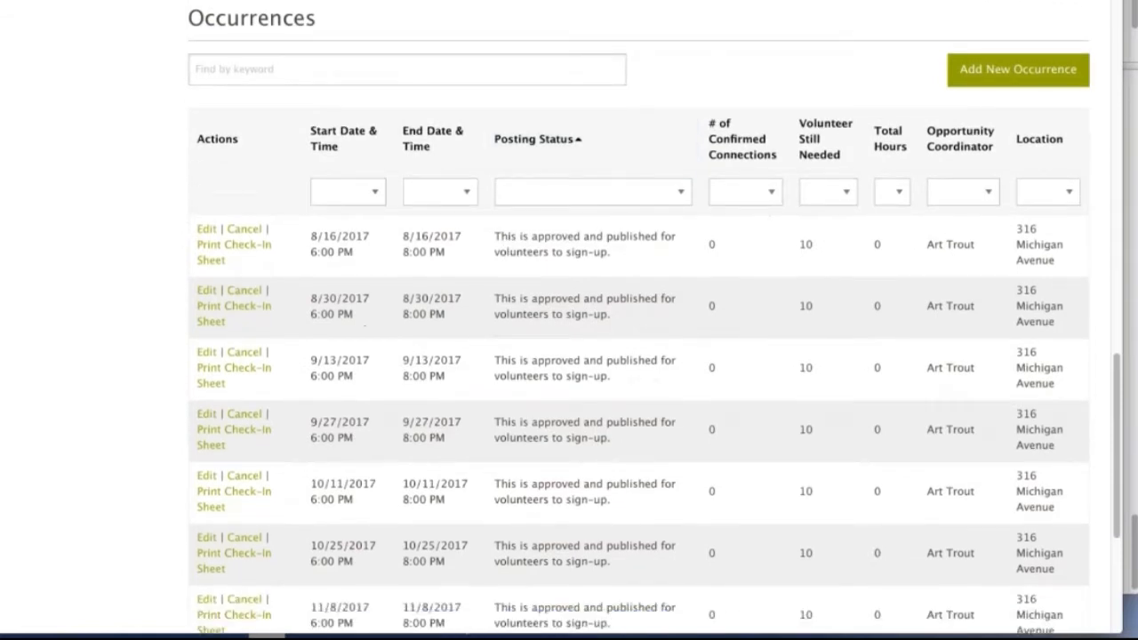
scroll(654, 317, down, 4)
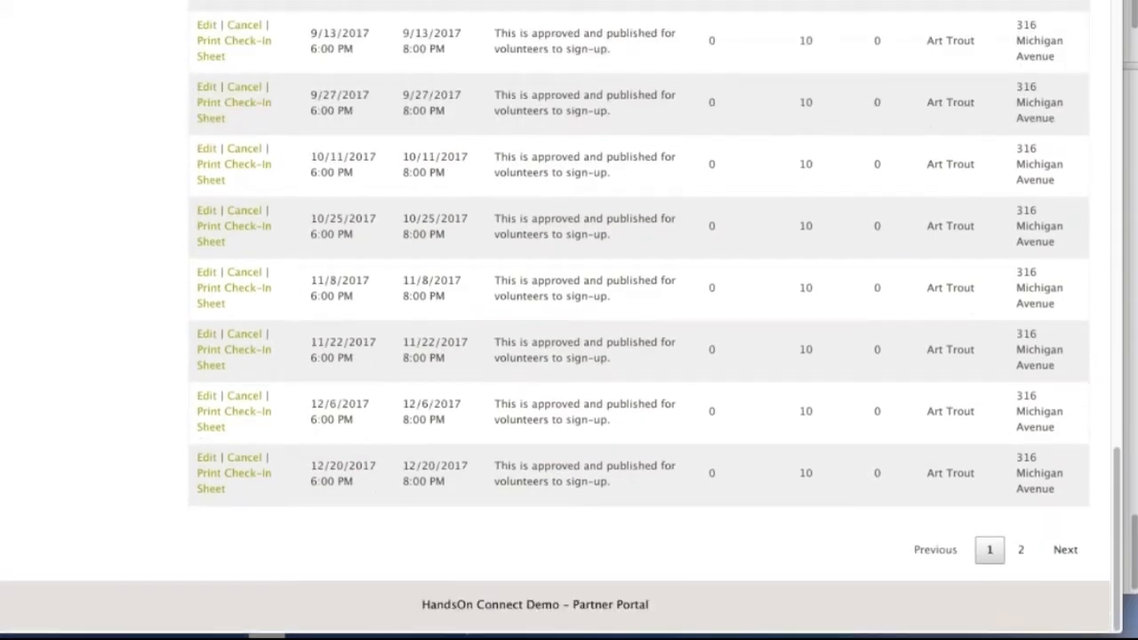
scroll(514, 281, up, 6)
scroll(513, 282, up, 5)
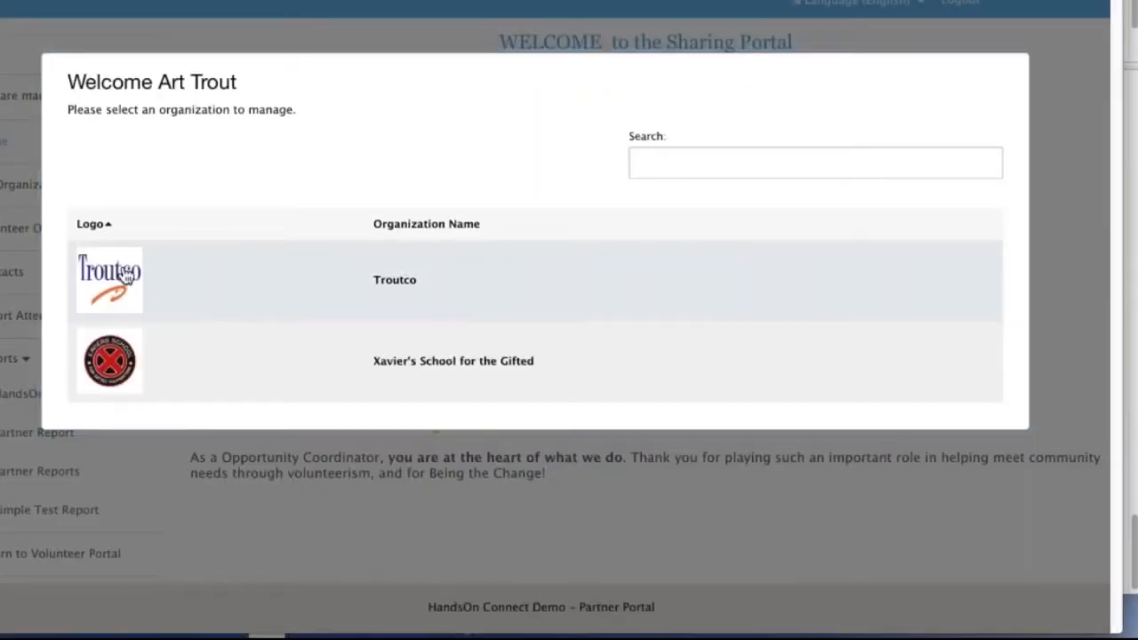
Choose Troutco as the organization to manage in the sharing portal.
click(124, 279)
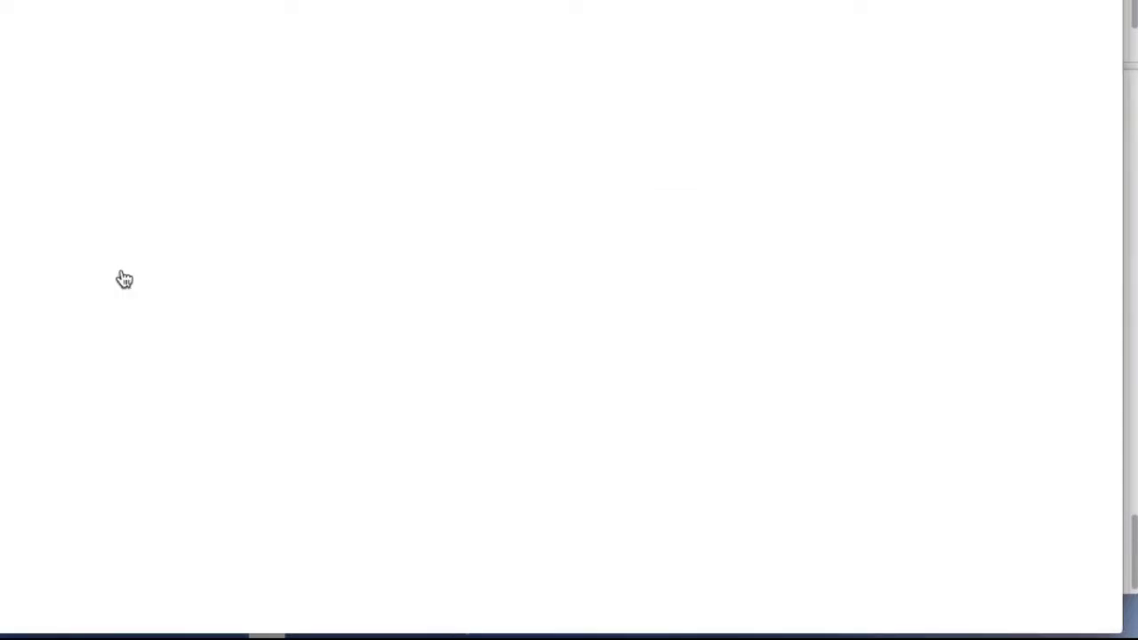
scroll(556, 320, down, 3)
scroll(556, 320, up, 3)
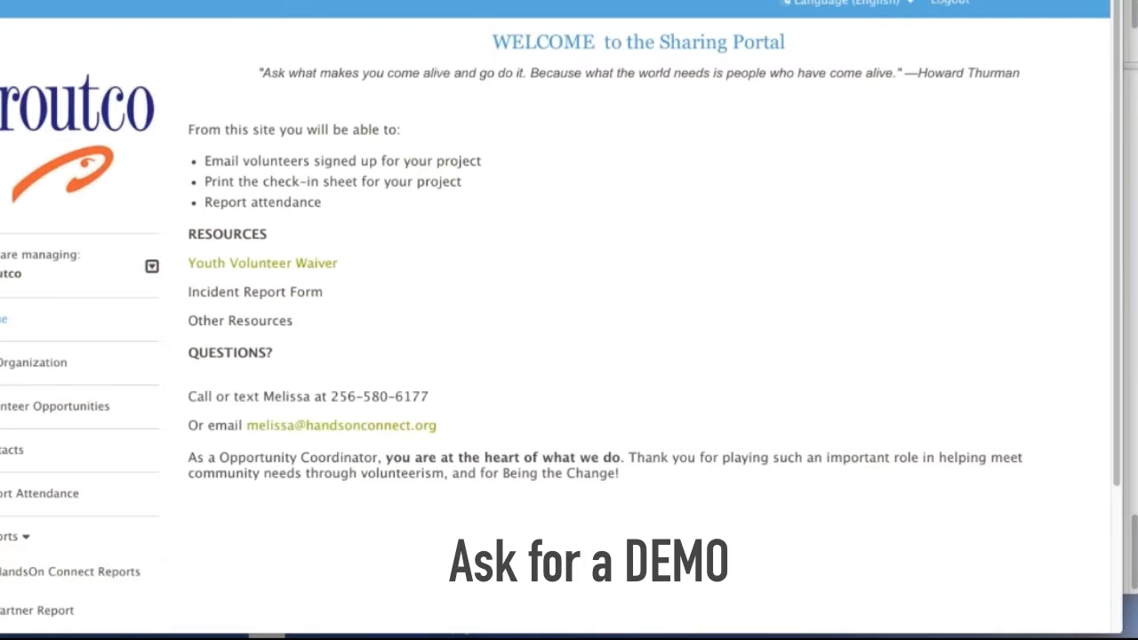
Search the volunteer opportunities for "children" and view the Children of the Night record.
click(29, 410)
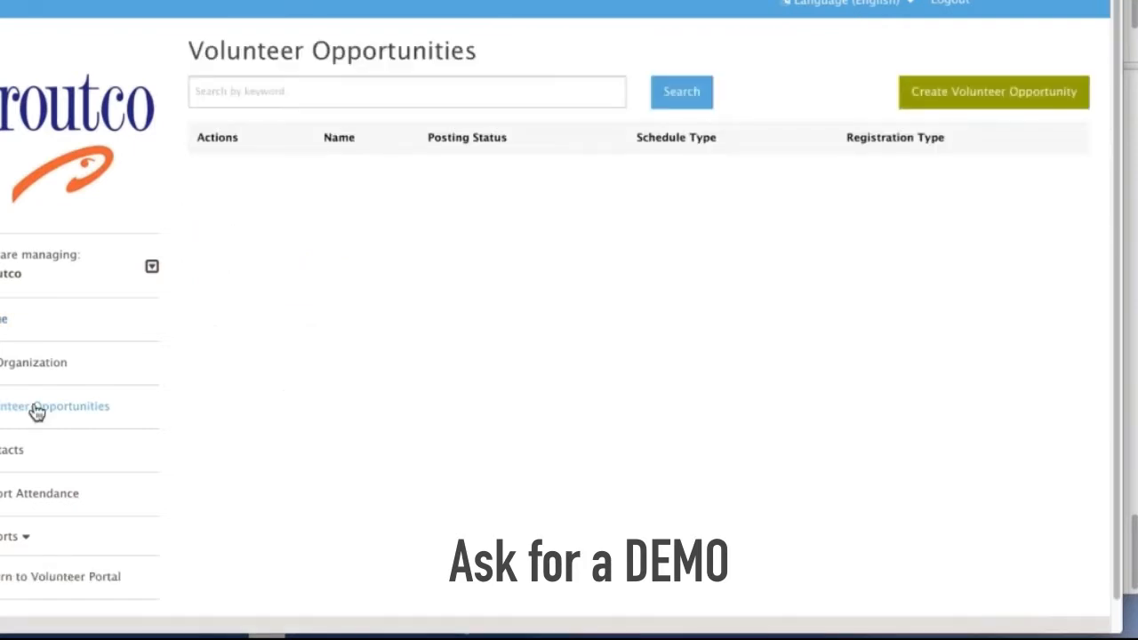
text(children)
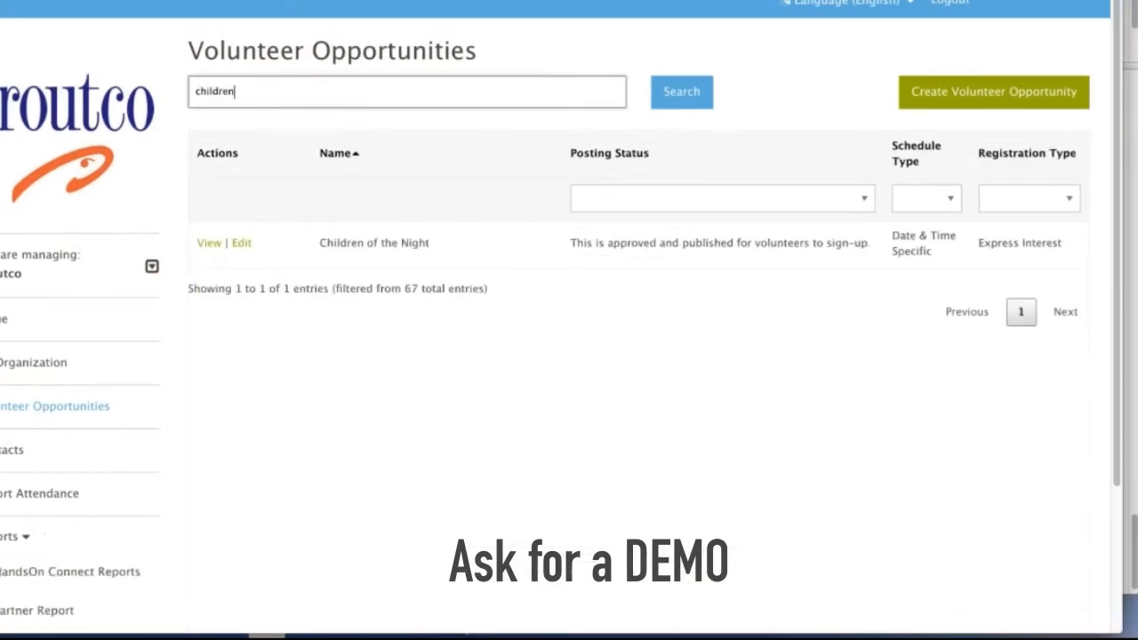
click(210, 250)
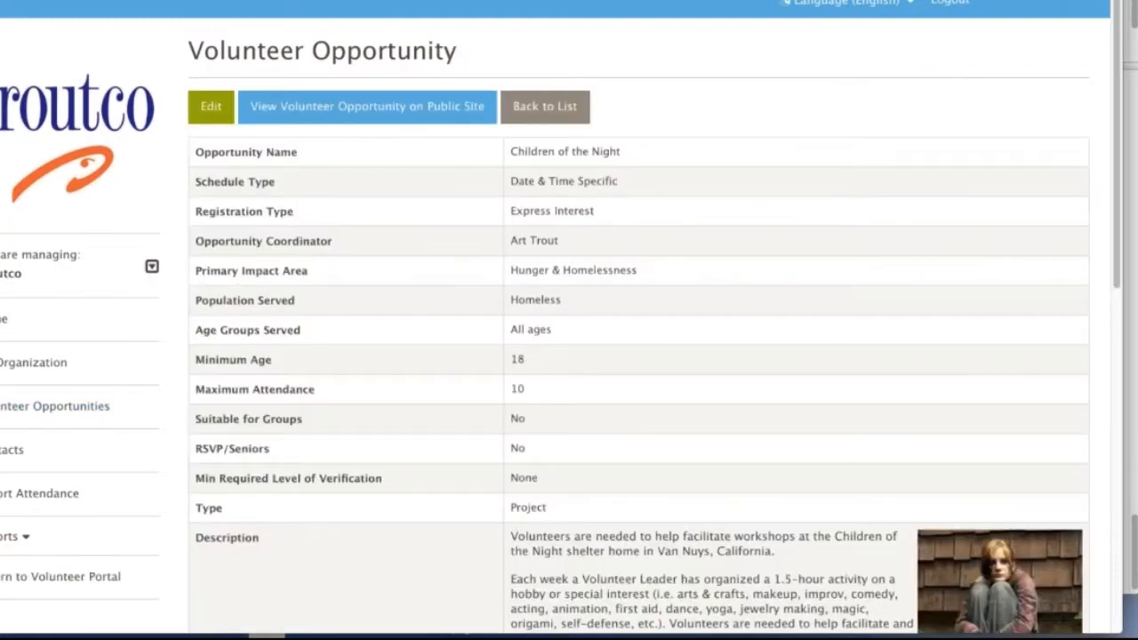
Mark the volunteer's pending 8/16/2017 connection on Children of the Night as confirmed.
scroll(569, 320, down, 5)
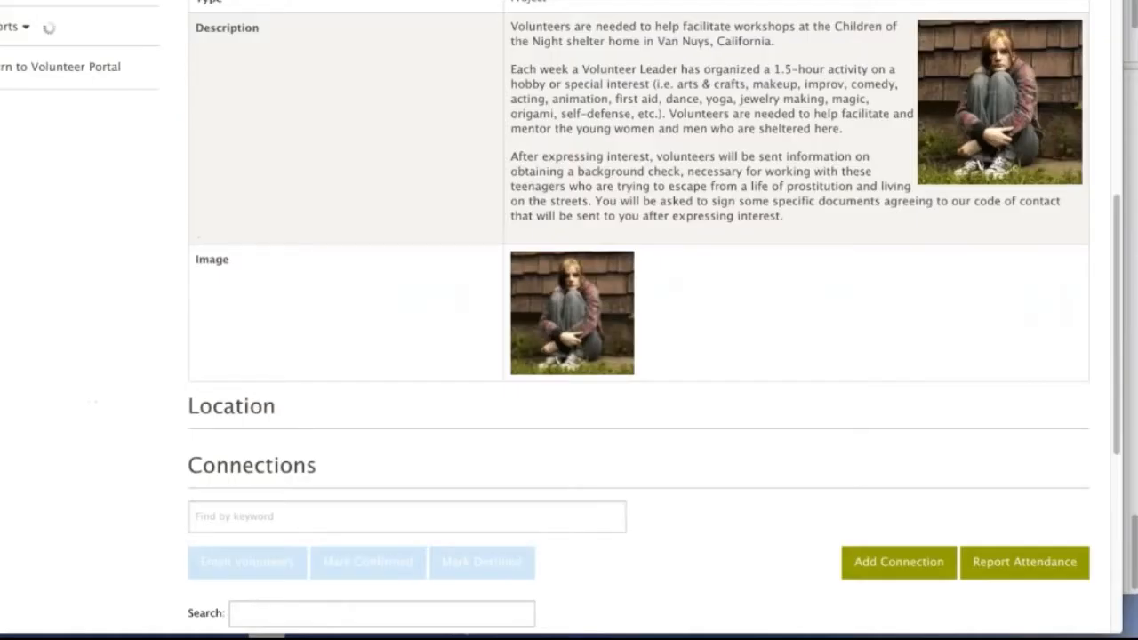
scroll(569, 320, down, 3)
scroll(569, 320, down, 1)
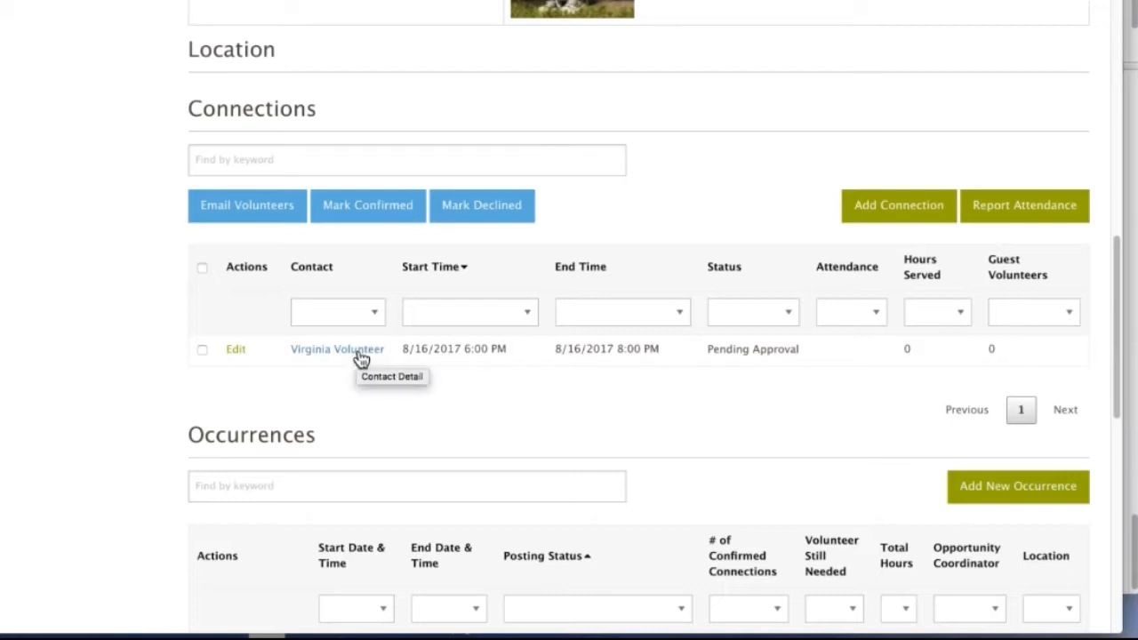
click(203, 349)
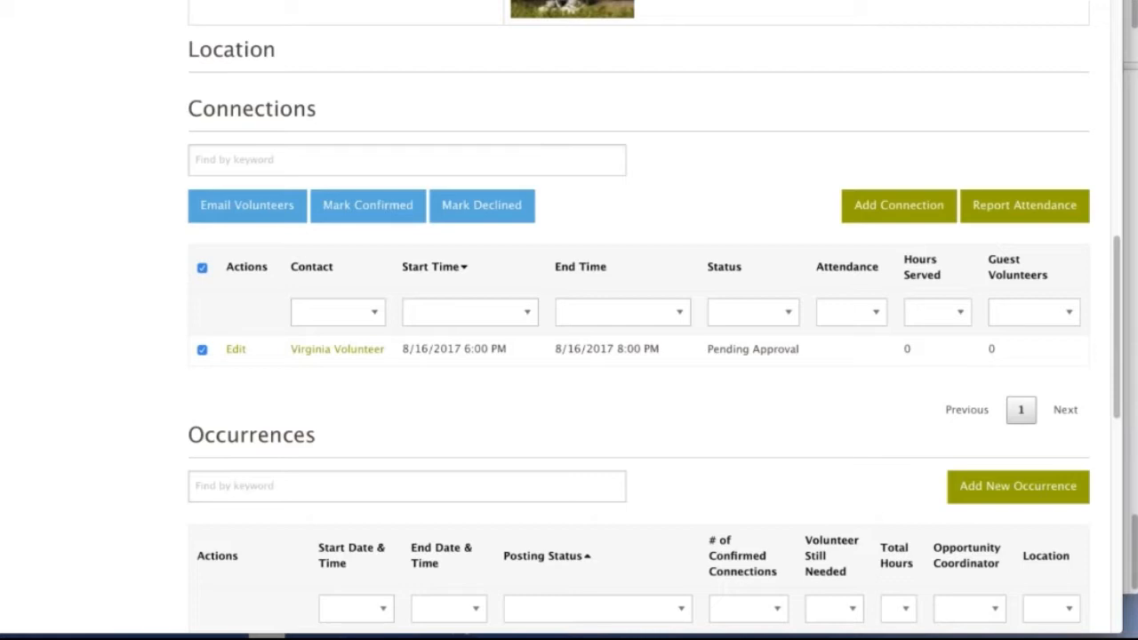
click(365, 209)
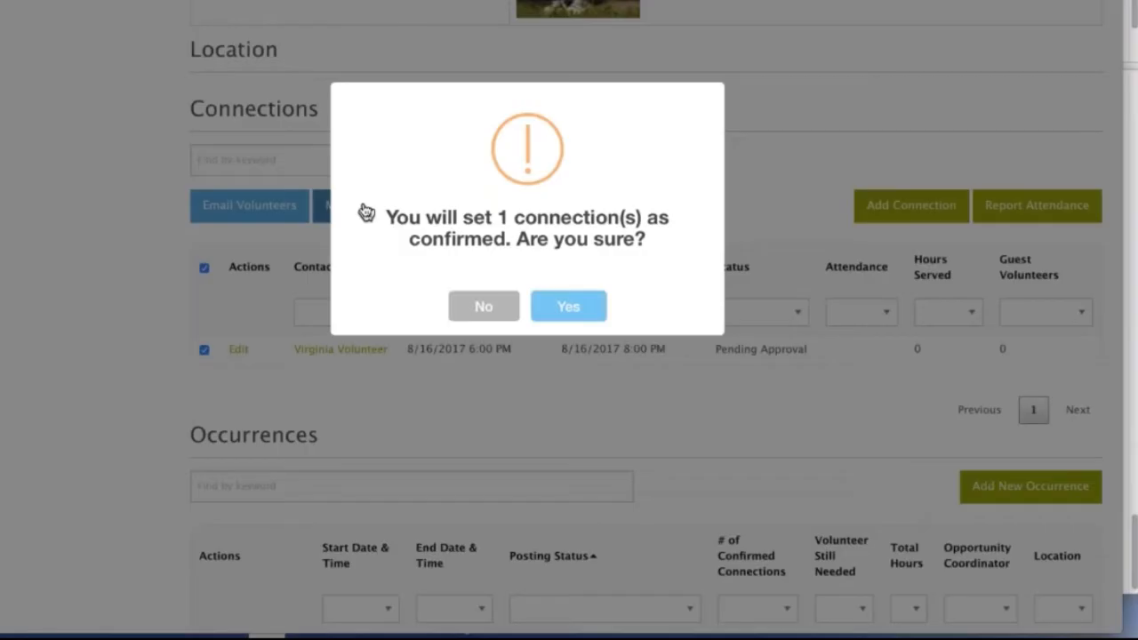
key(Return)
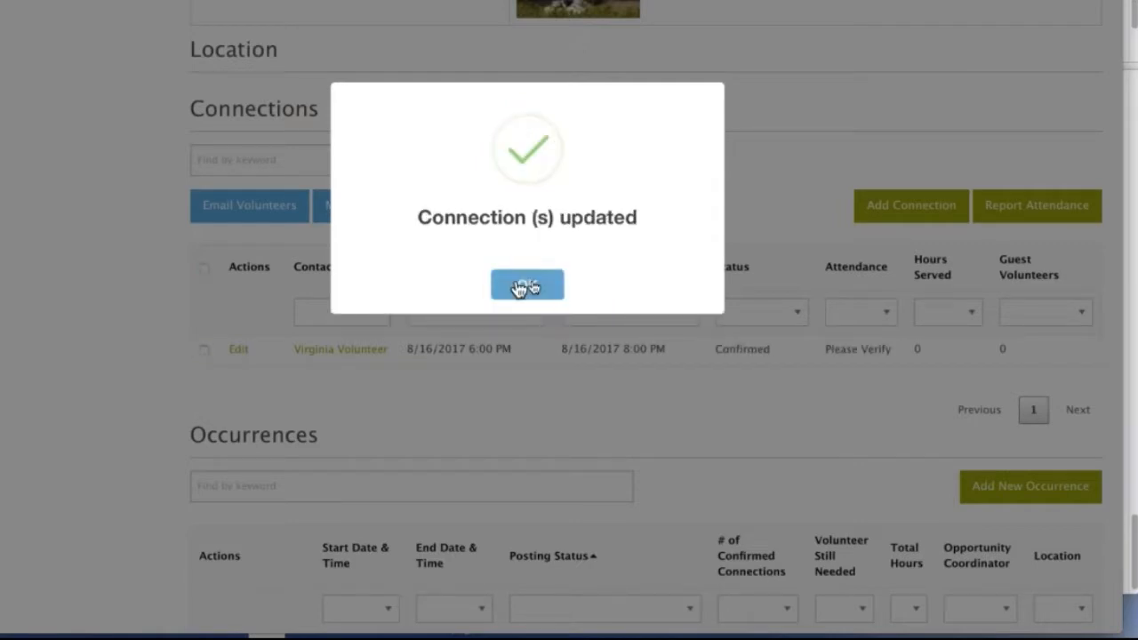
click(526, 284)
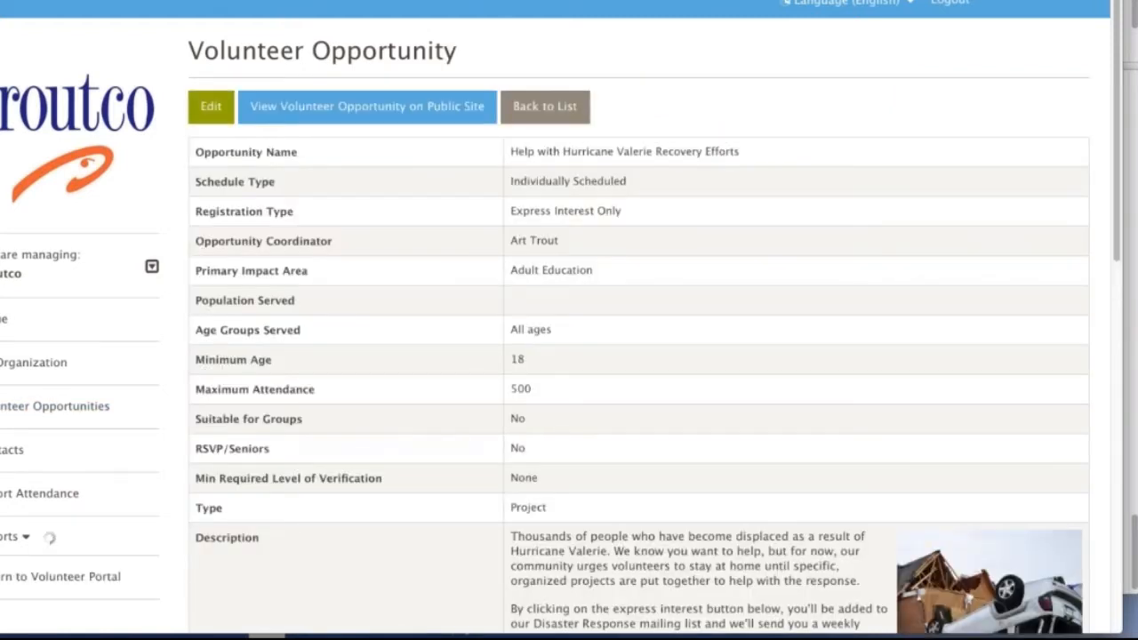
Review the connections and details of the Help with Hurricane Valerie Recovery Efforts opportunity.
scroll(418, 361, down, 9)
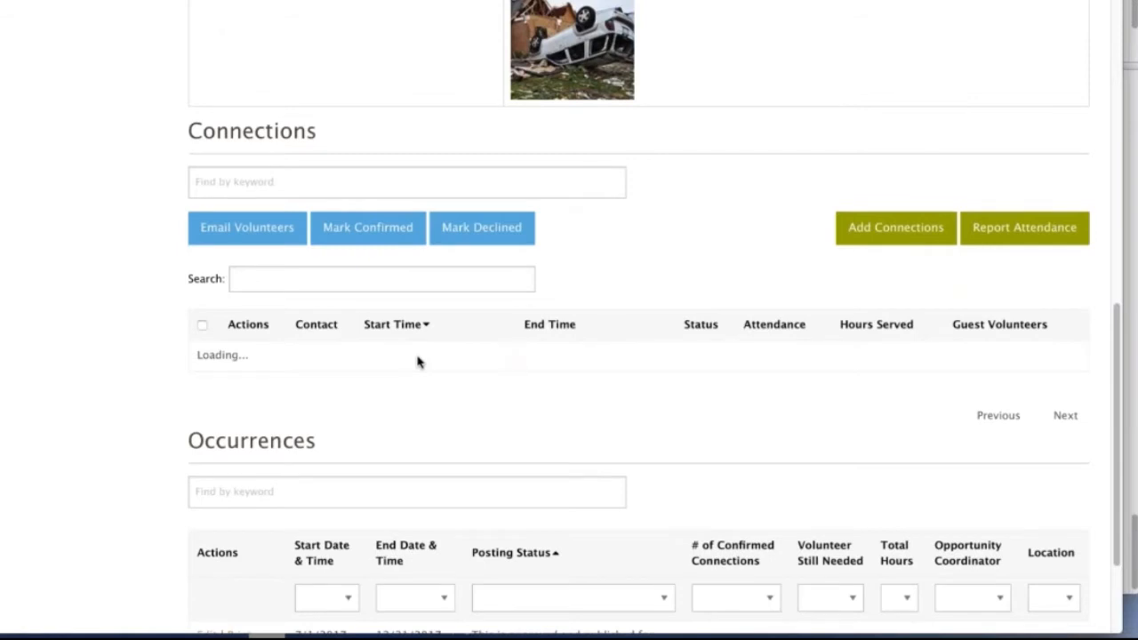
scroll(419, 363, down, 1)
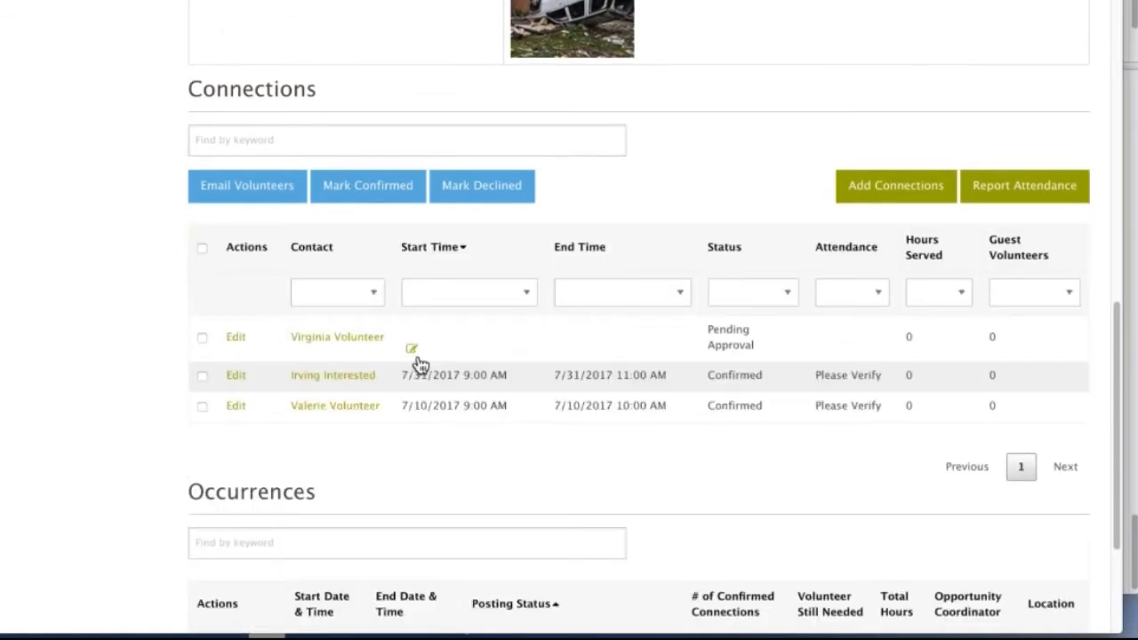
scroll(420, 363, down, 1)
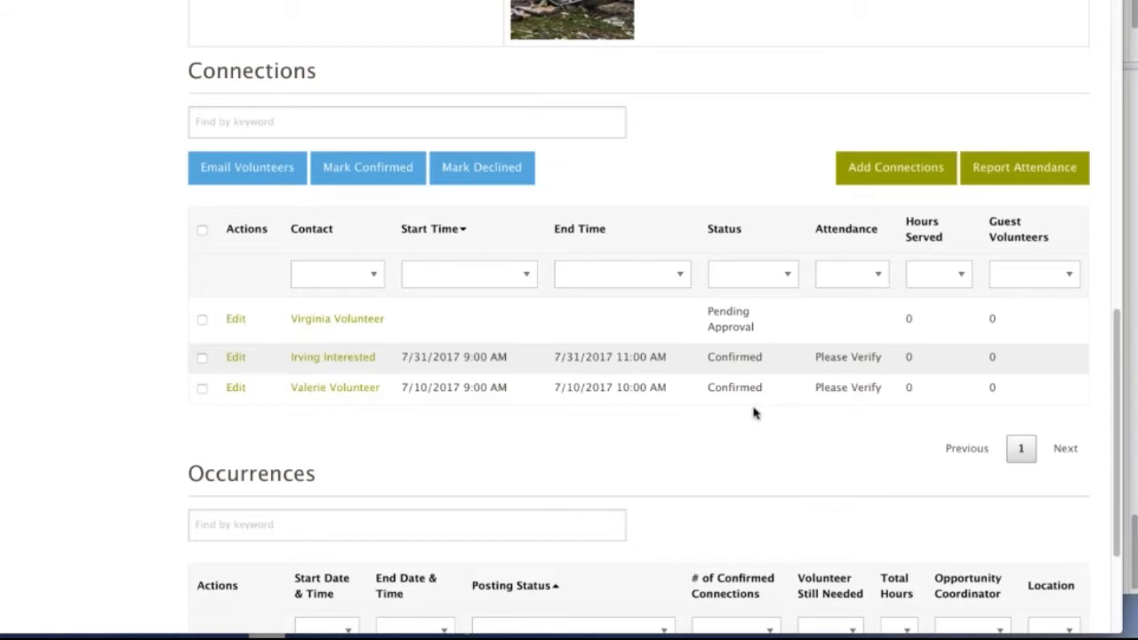
scroll(753, 412, up, 10)
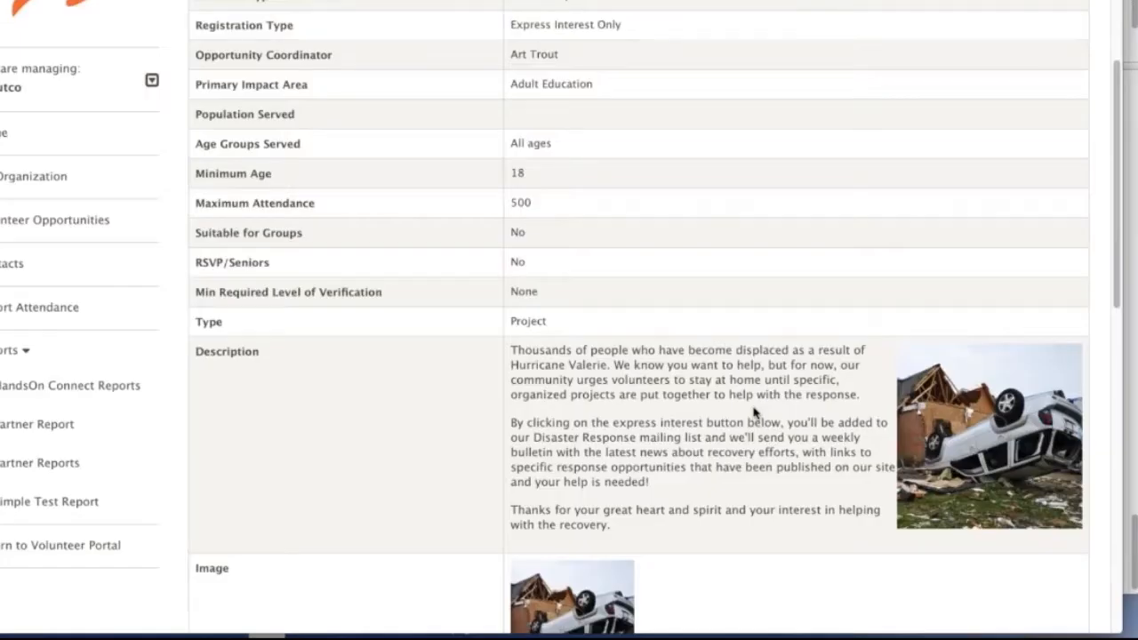
Select the volunteer's pending hurricane recovery connection that has no times and set its start time to 8/19/2017 9:00 AM.
scroll(754, 412, down, 10)
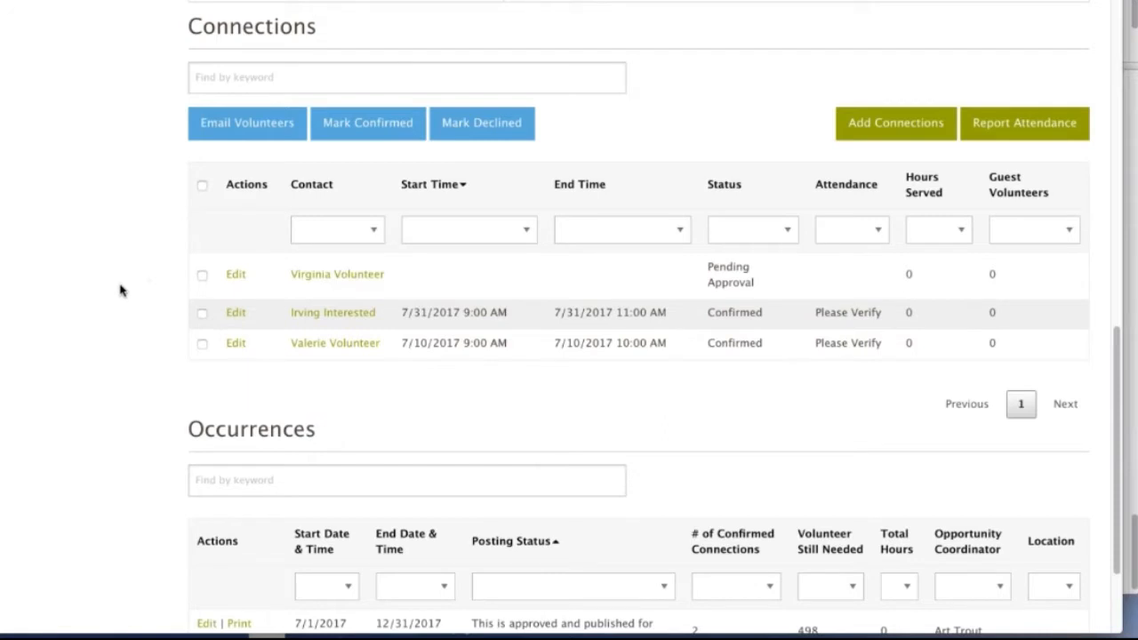
click(201, 275)
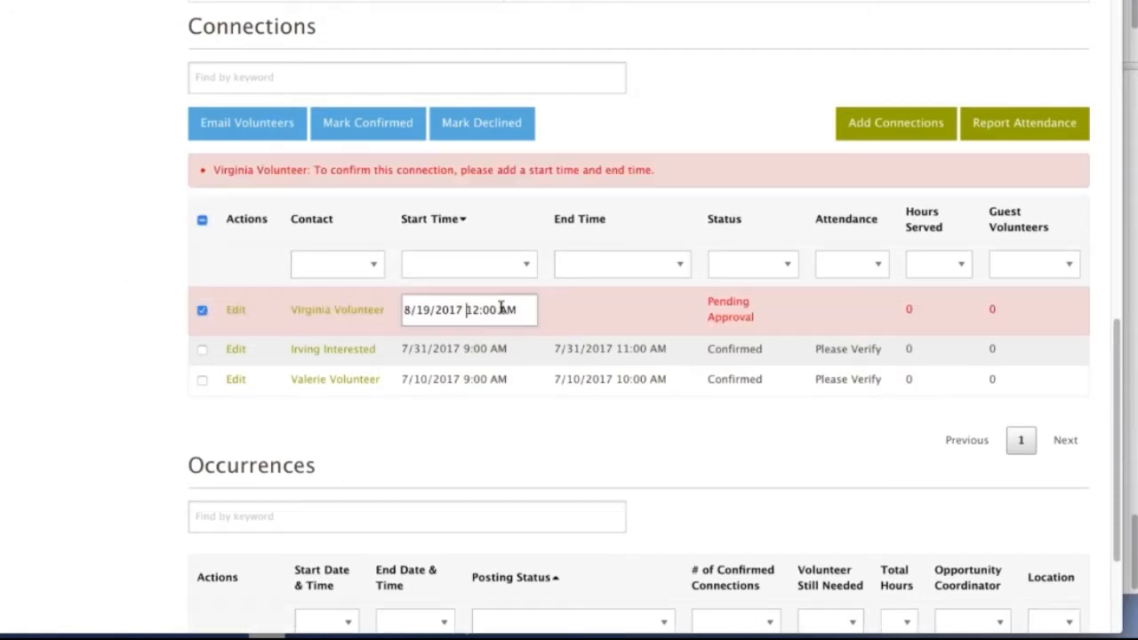
drag(466, 310, 499, 307)
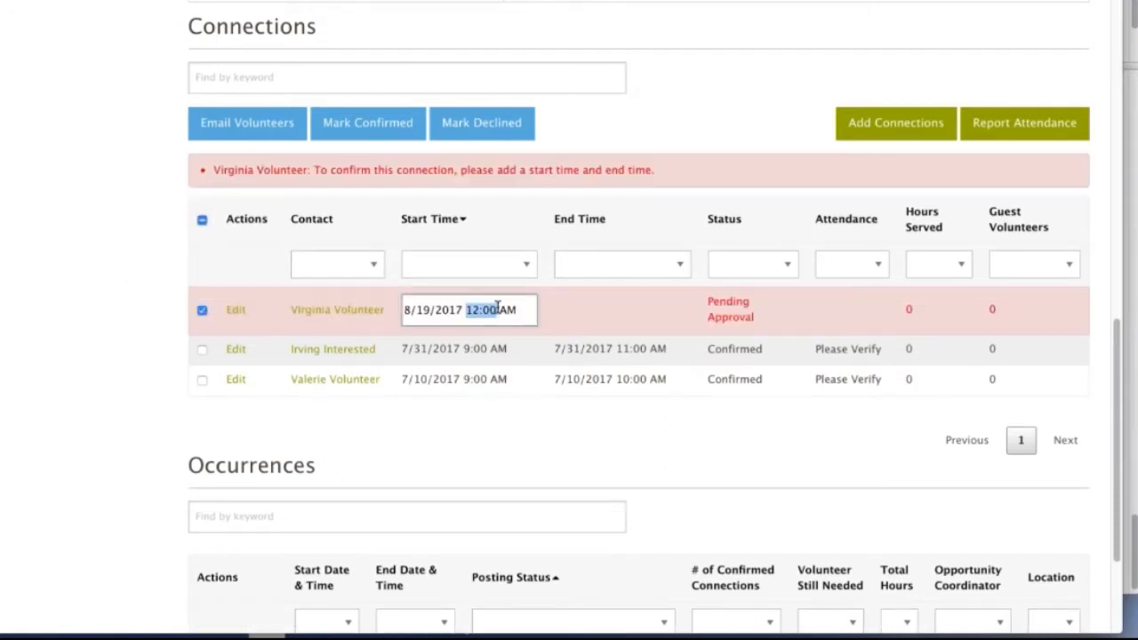
key(BackSpace)
text(9:00)
Set the pending connection's end time to 8/19/2017 10:00 AM and save the connection changes.
drag(523, 305, 347, 297)
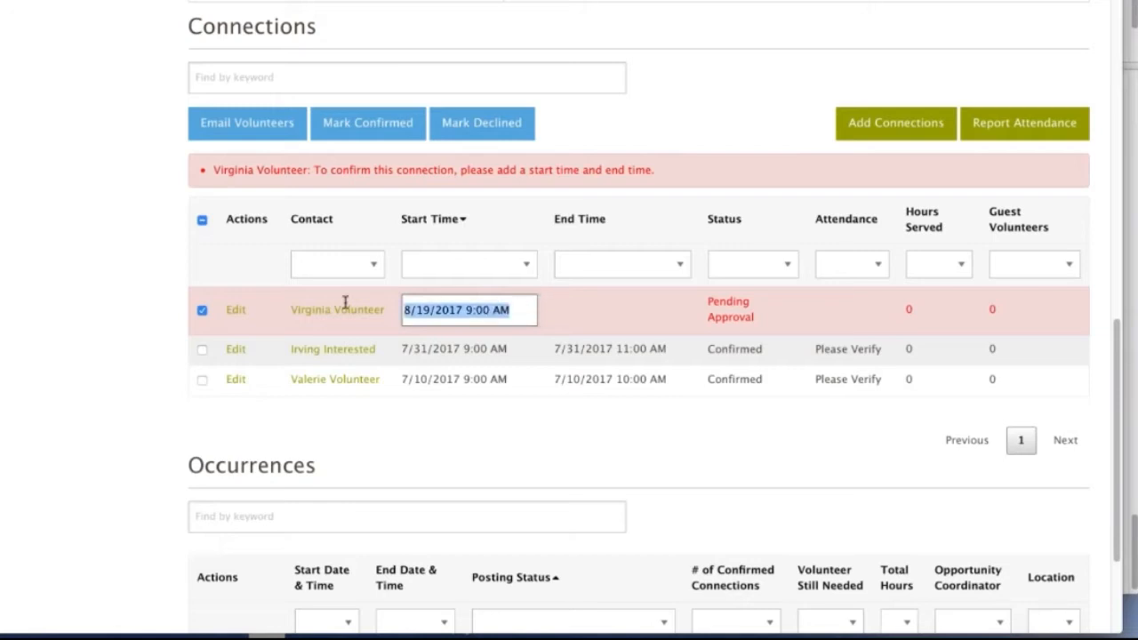
click(594, 266)
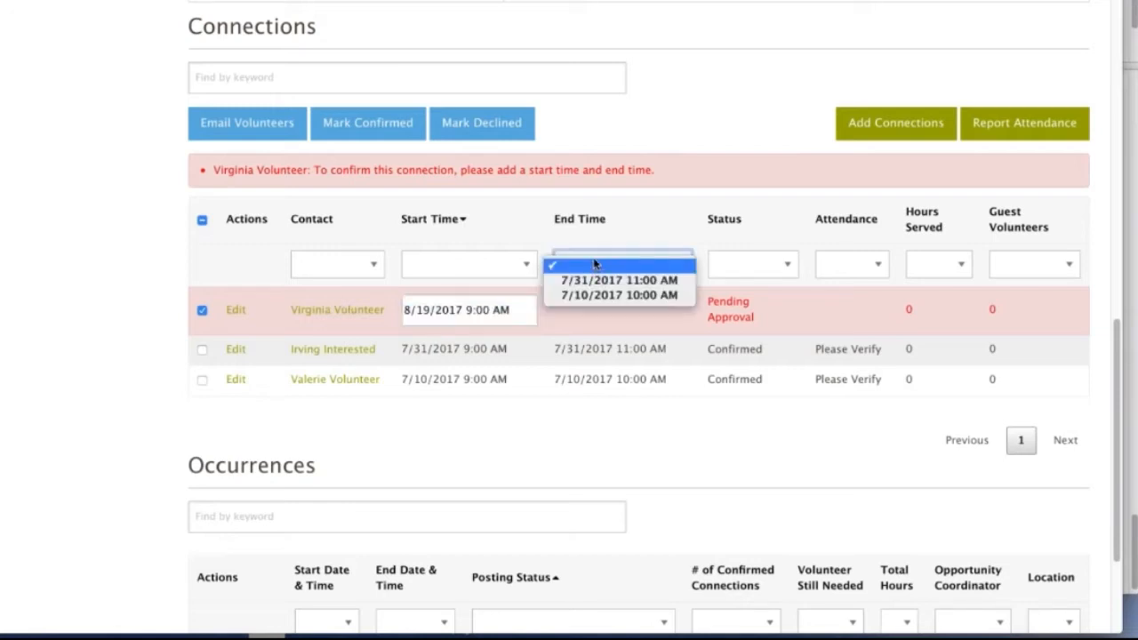
click(597, 258)
click(599, 318)
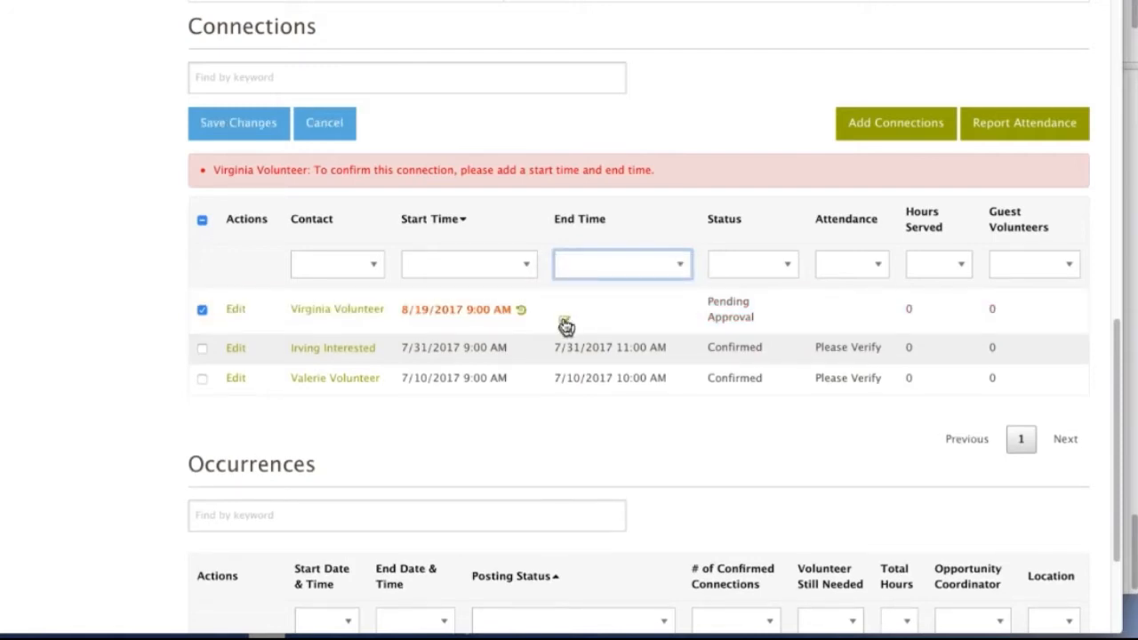
click(565, 325)
click(626, 310)
key(BackSpace)
text(10)
key(Return)
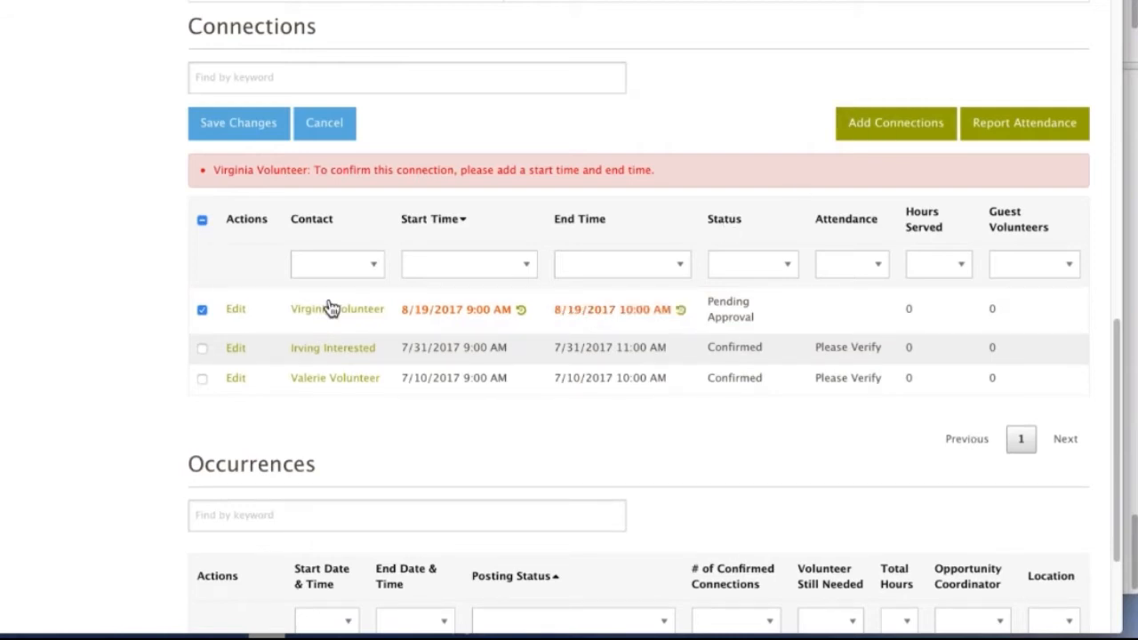
click(239, 127)
click(557, 306)
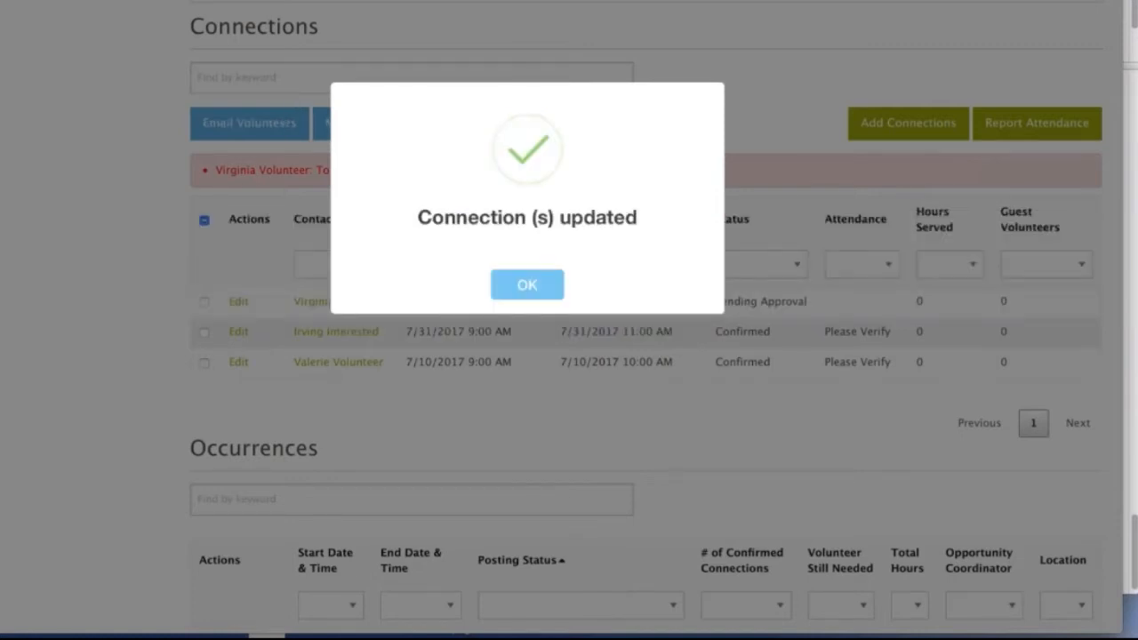
Switch to the Reading with Kids opportunity and filter its connections by the volunteer's contact name.
click(366, 0)
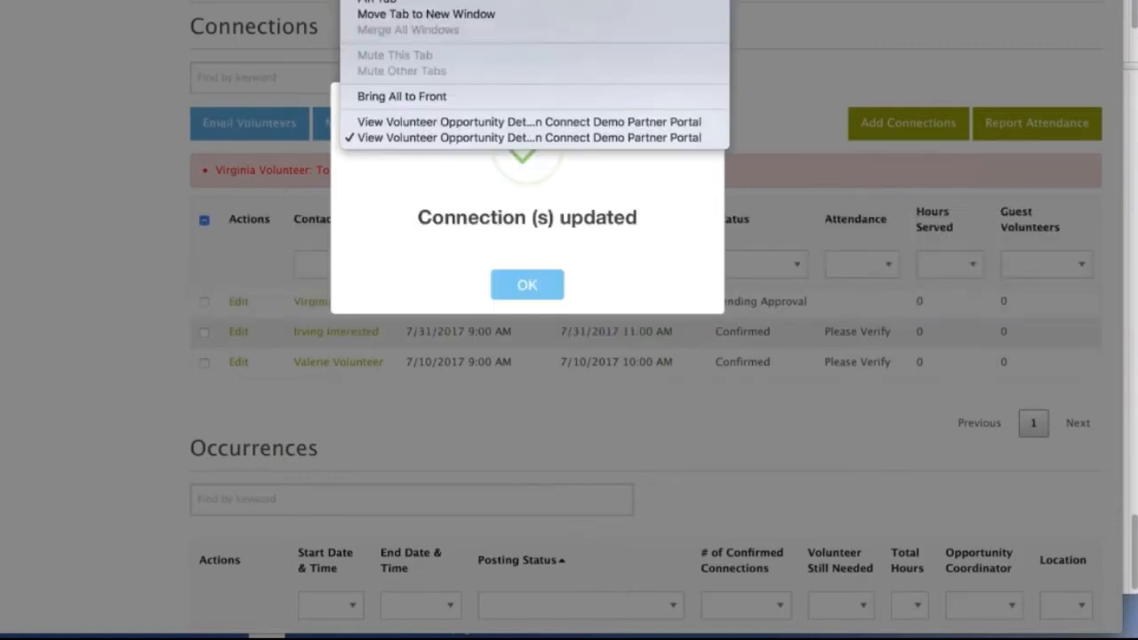
click(405, 123)
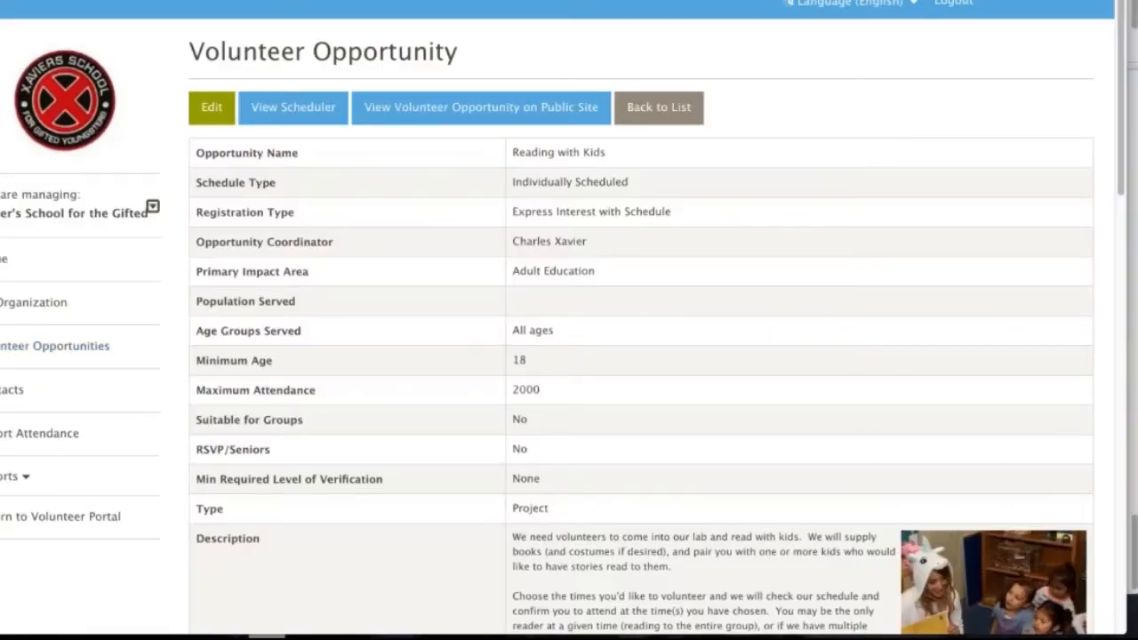
scroll(568, 356, down, 2)
scroll(569, 356, down, 10)
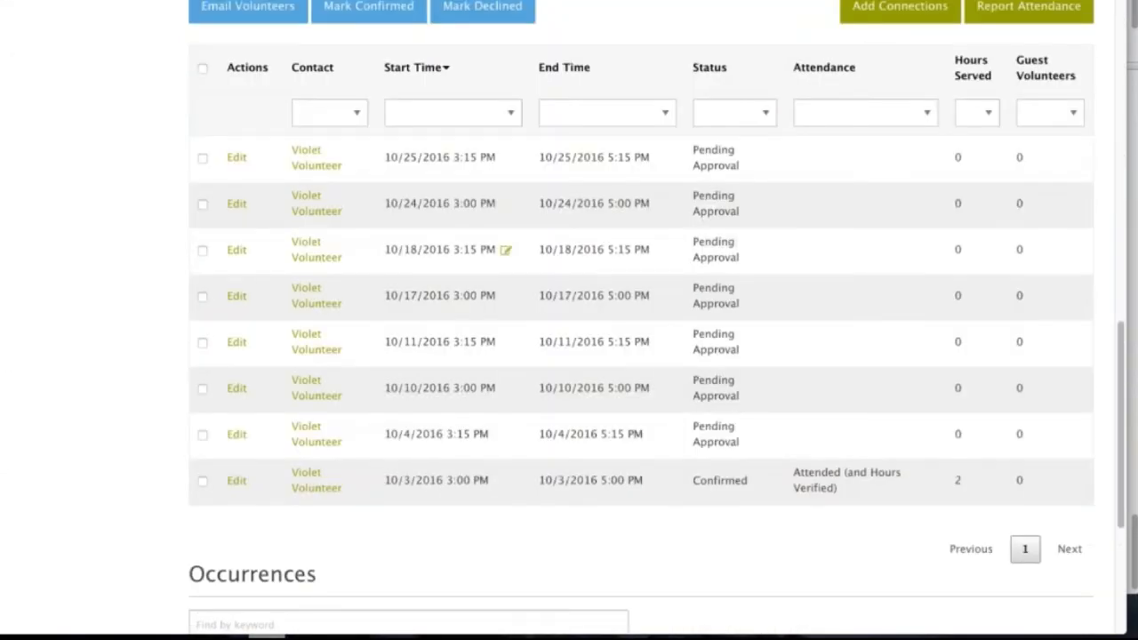
scroll(337, 270, up, 1)
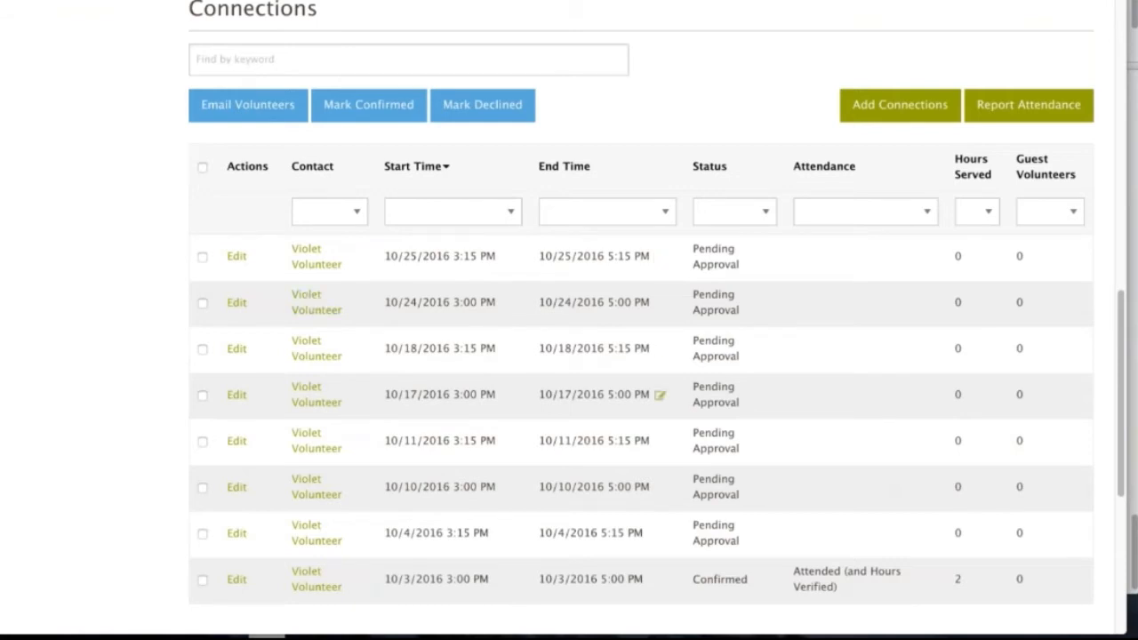
scroll(660, 394, up, 1)
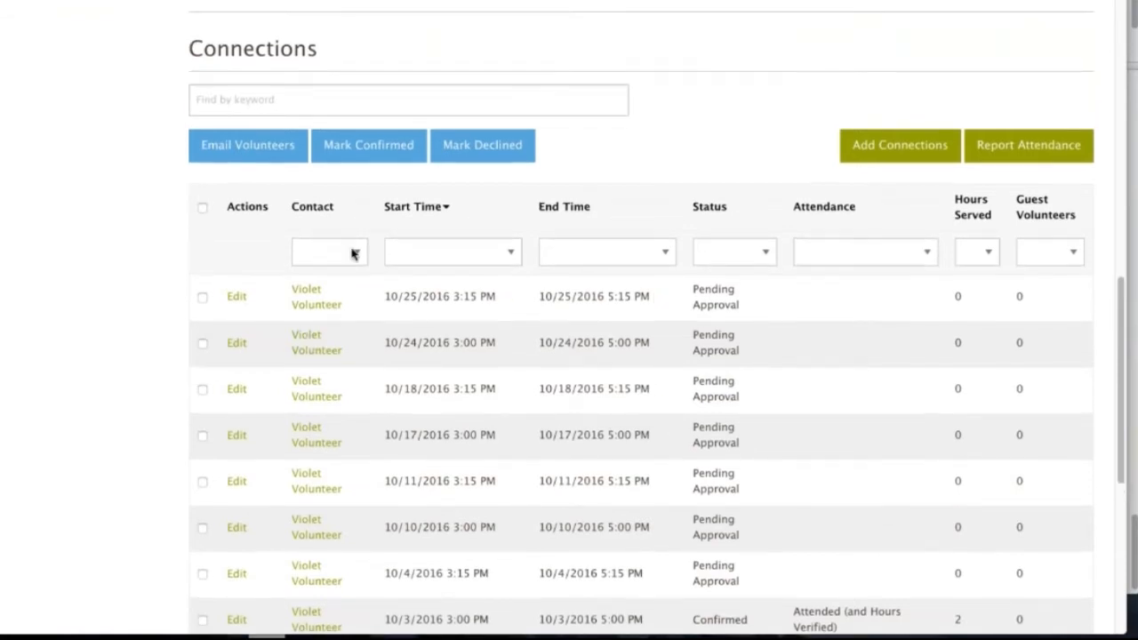
click(353, 254)
click(361, 270)
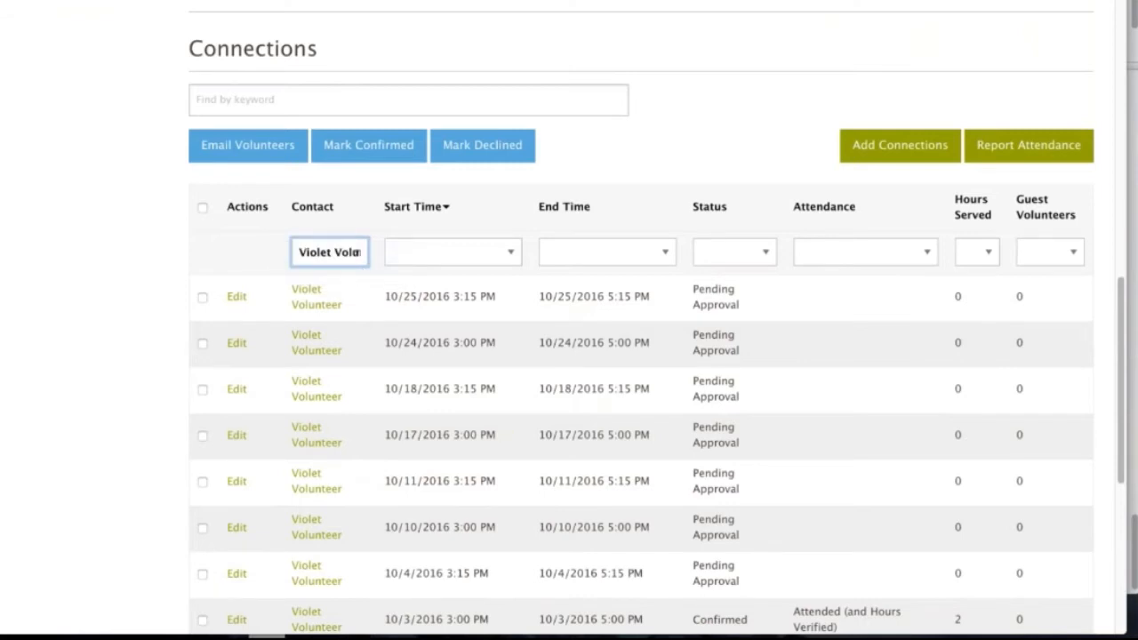
Mark all of the volunteer's pending Reading with Kids connections as confirmed, leaving out the 10/3/2016 one.
scroll(640, 356, down, 4)
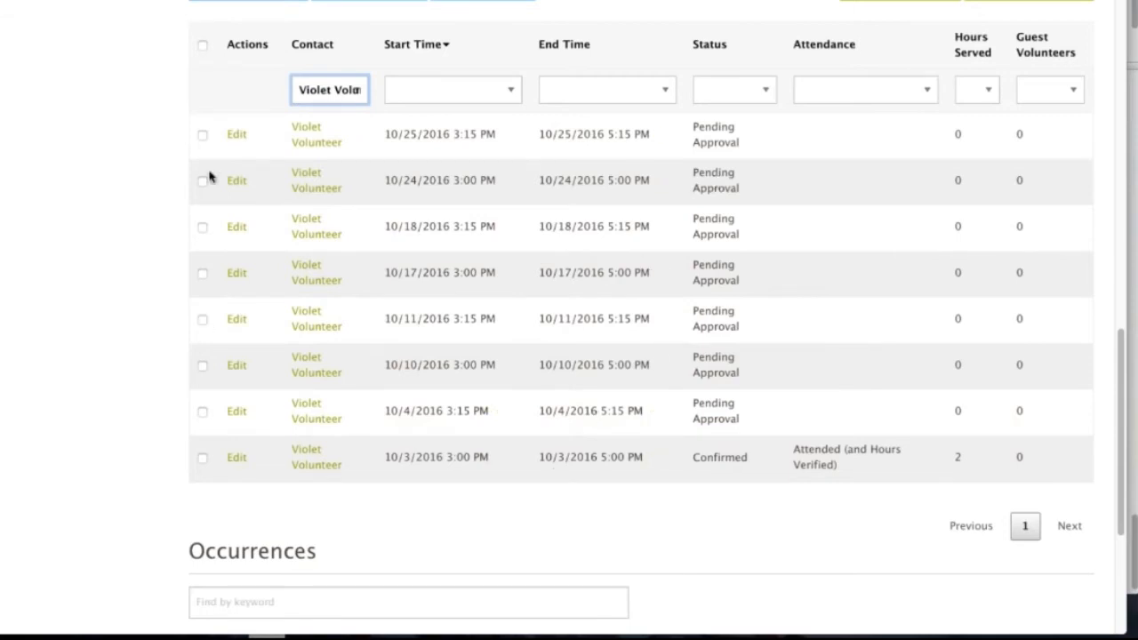
click(203, 44)
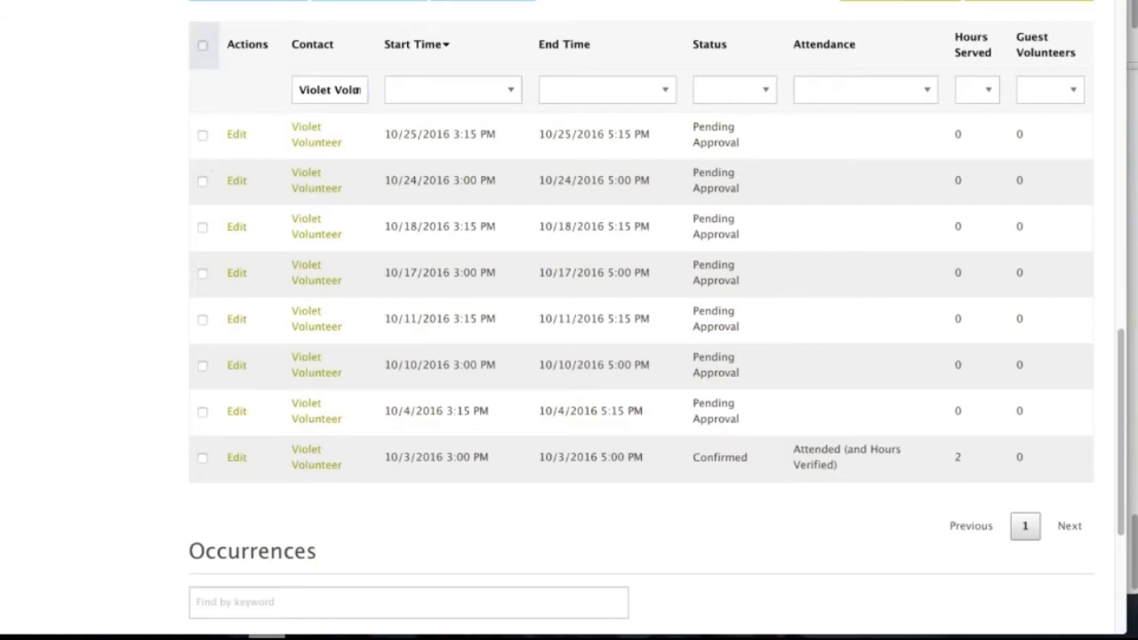
click(202, 459)
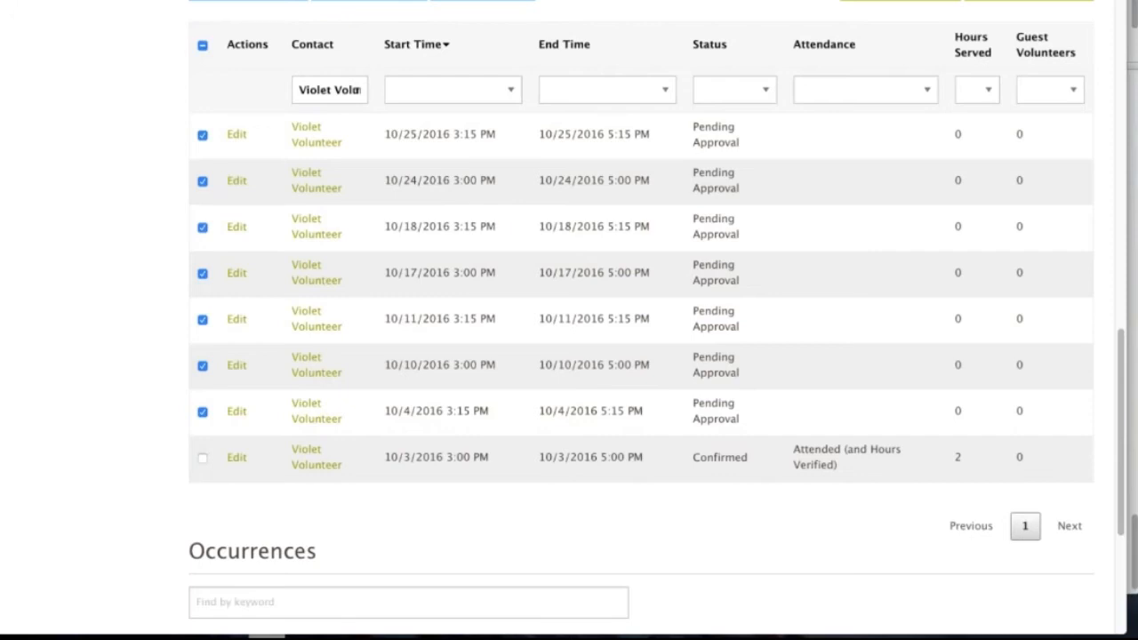
scroll(325, 181, up, 5)
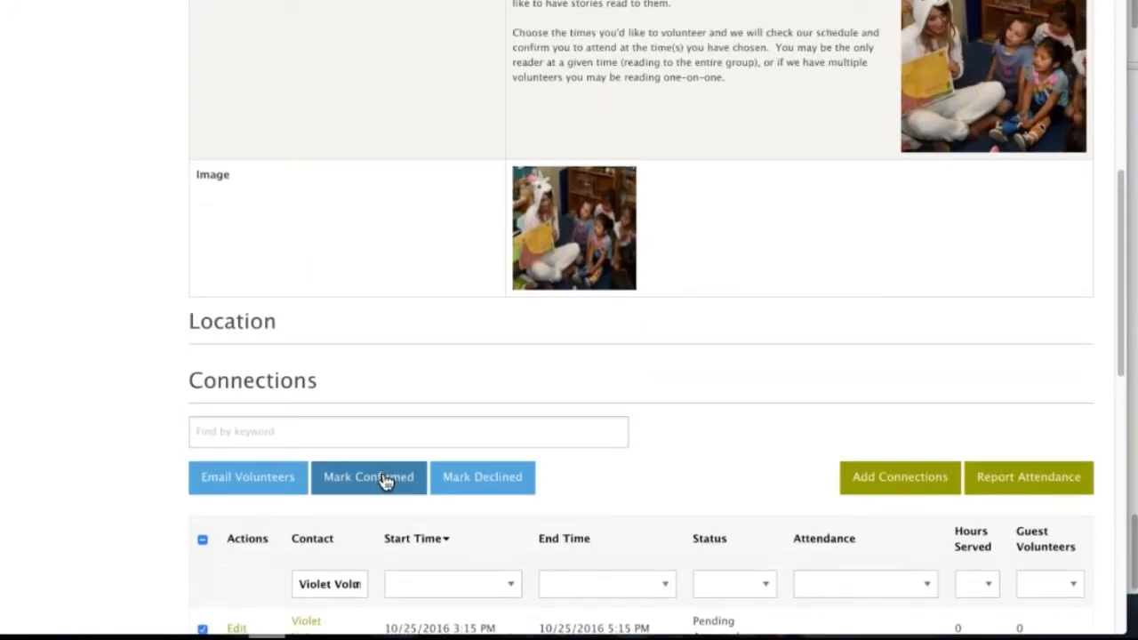
click(385, 480)
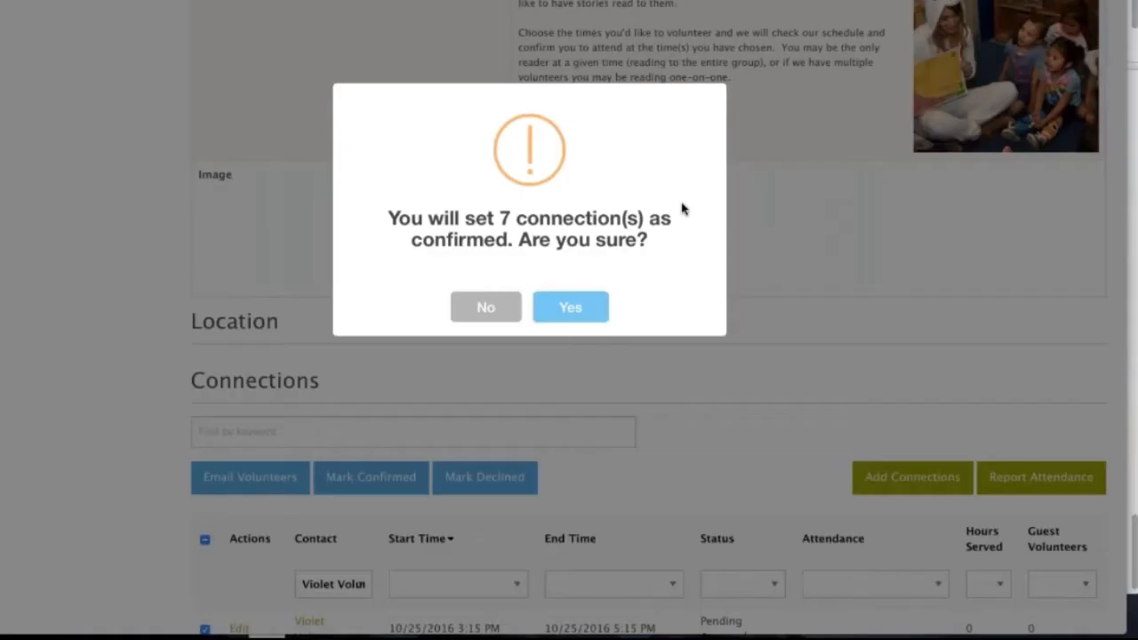
click(570, 313)
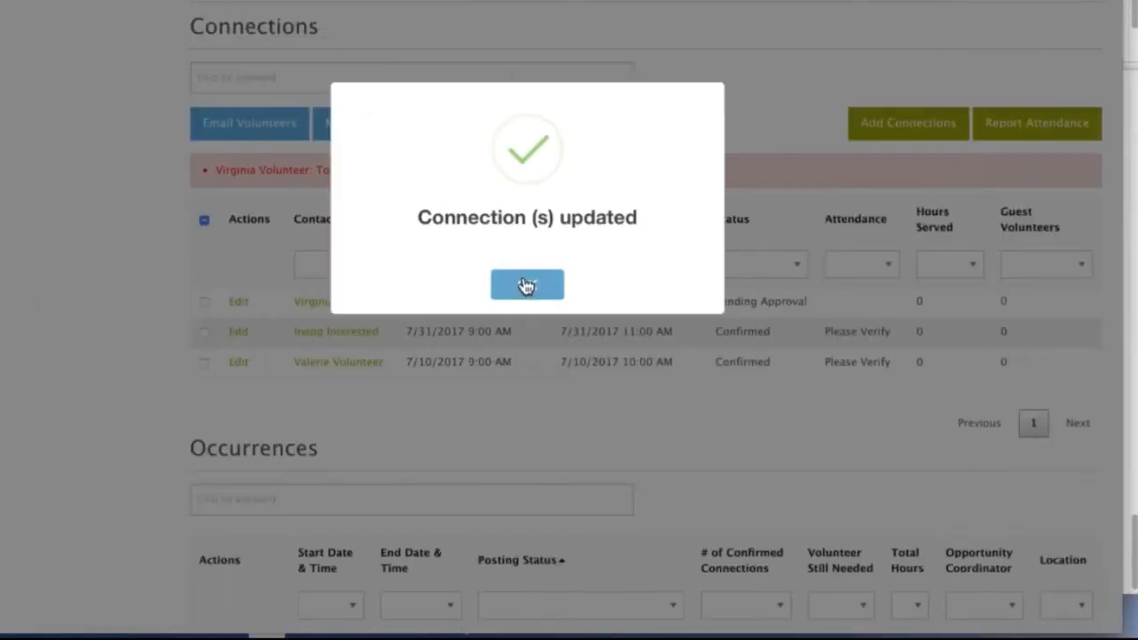
click(527, 284)
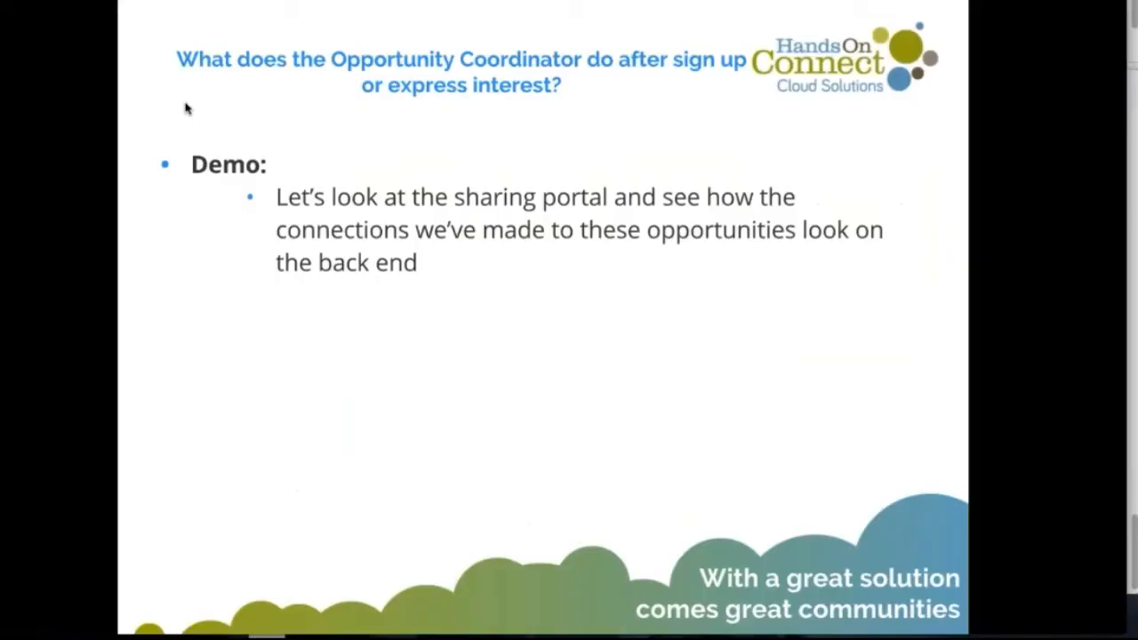
key(Right)
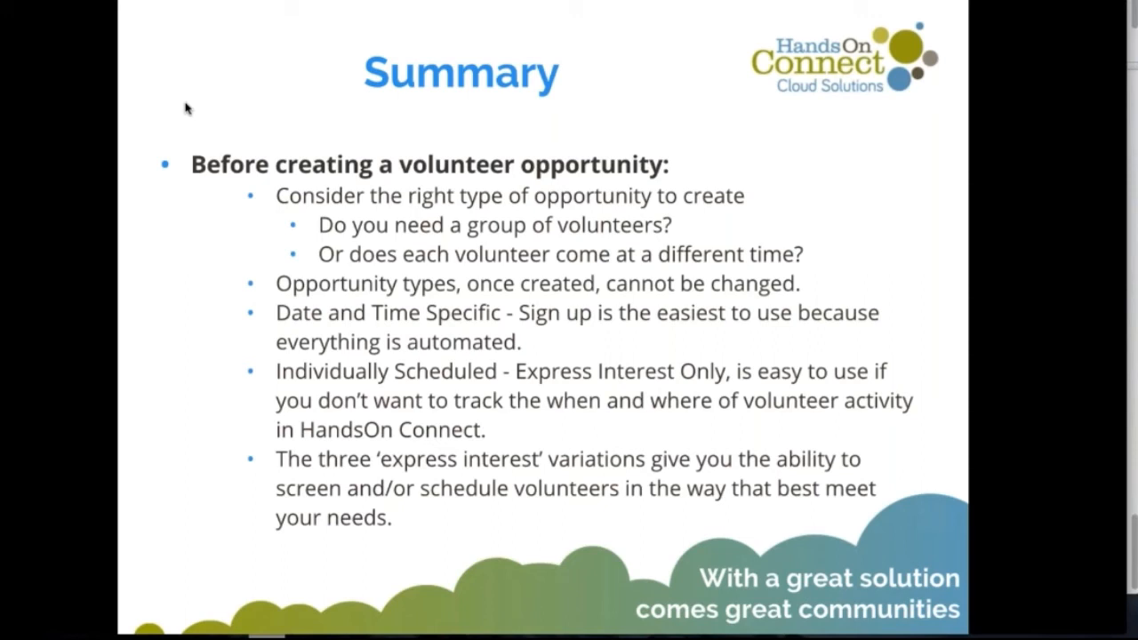
key(Right)
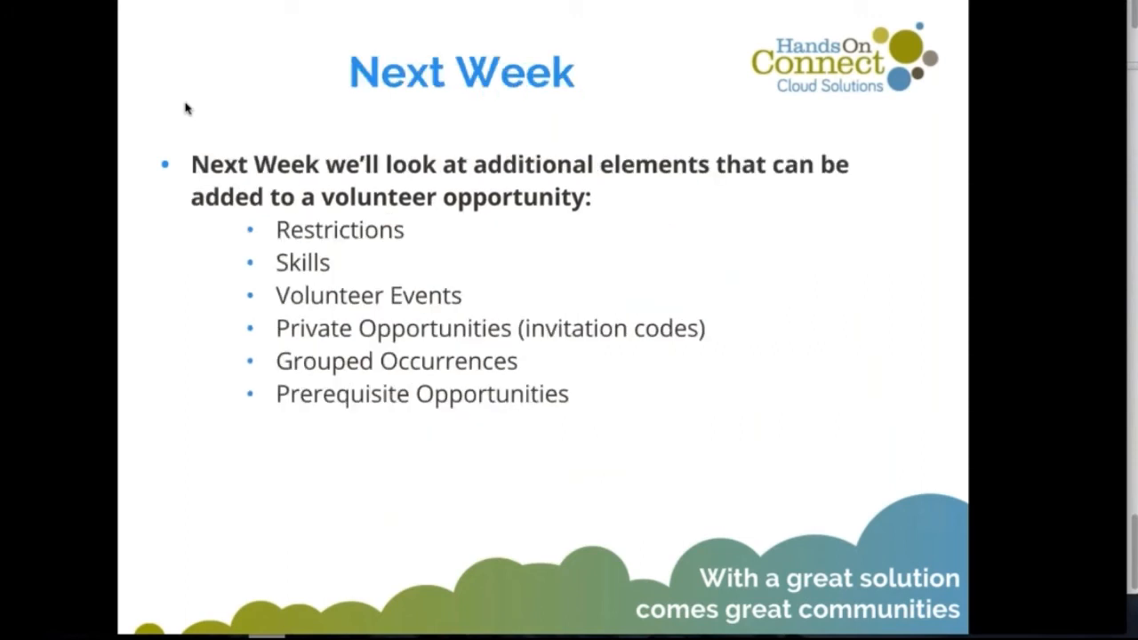